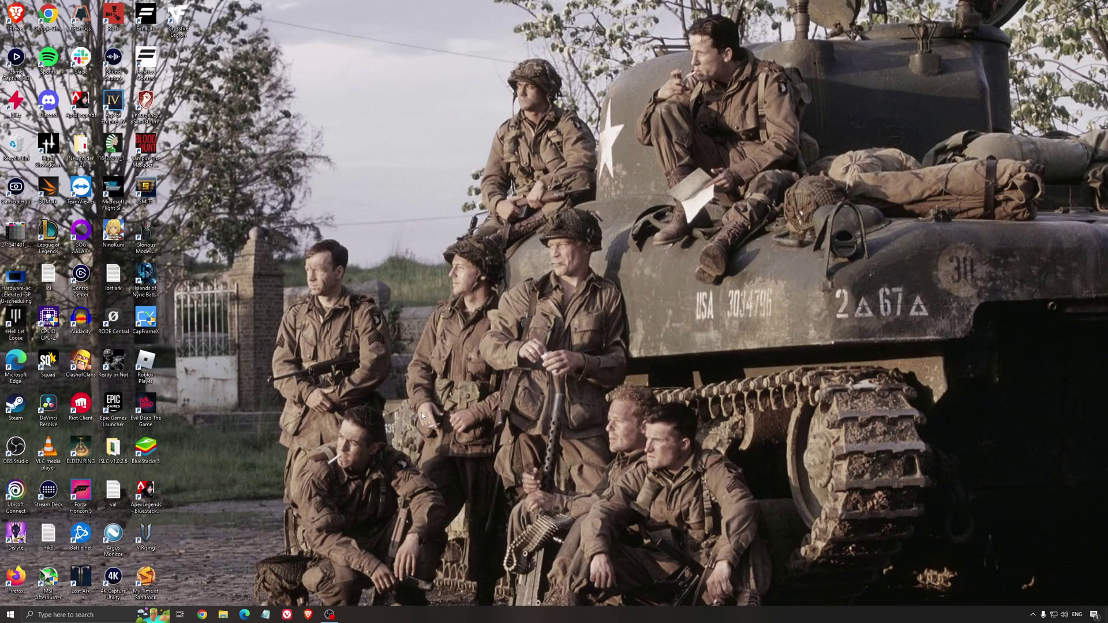
Review the Game Mode, Xbox Game Bar and Captures pages in the Windows gaming settings and close the window
left_click(96, 615)
type("game mo")
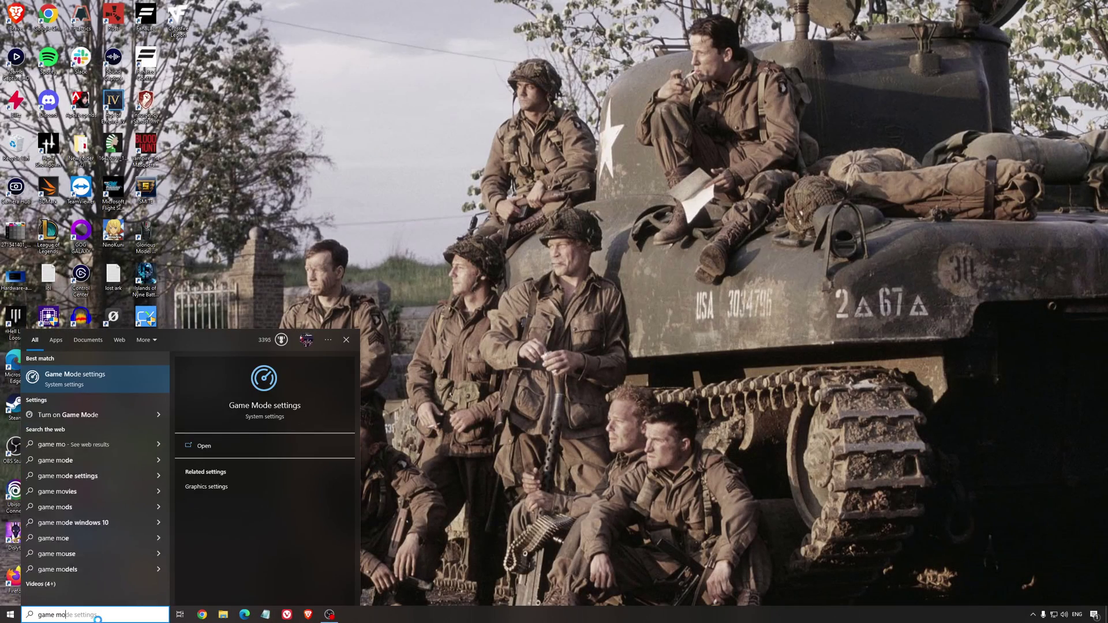
key("Return")
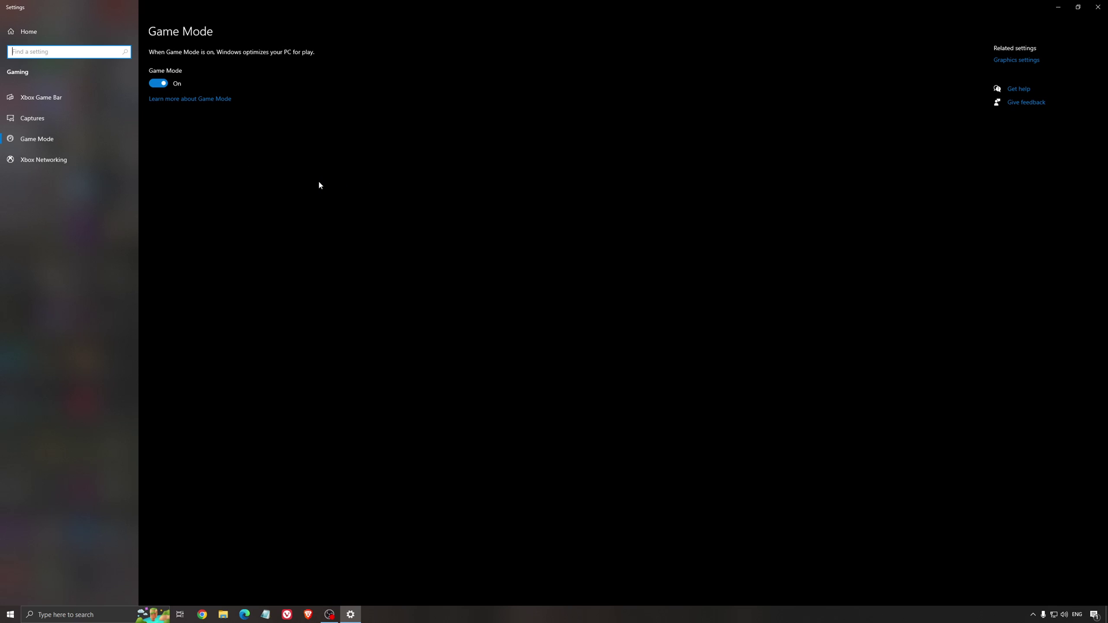
left_click(72, 103)
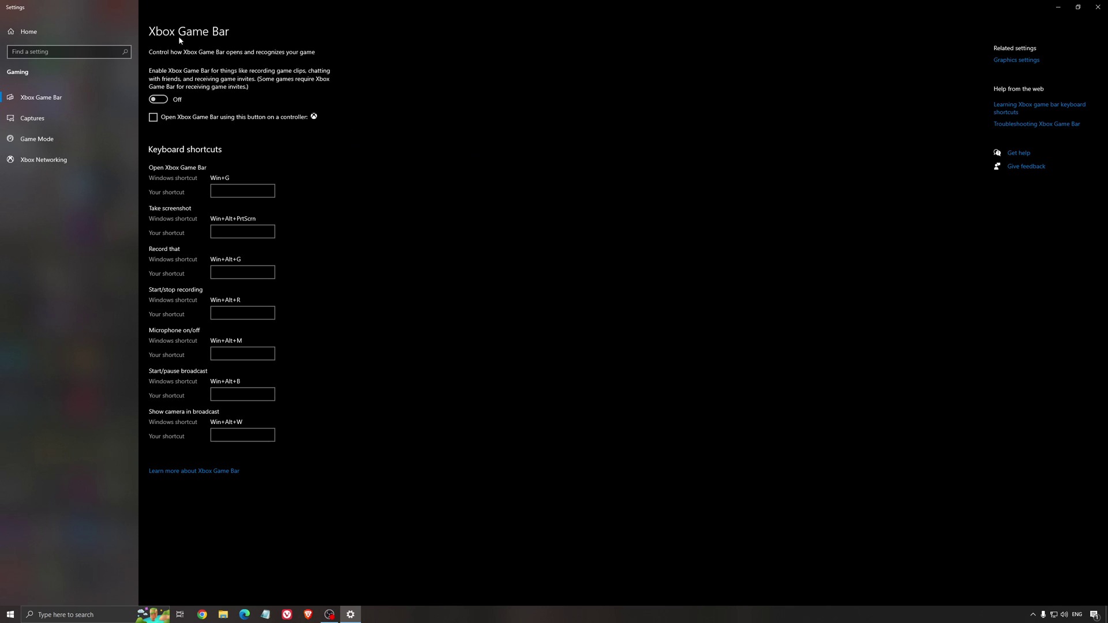
left_click(53, 119)
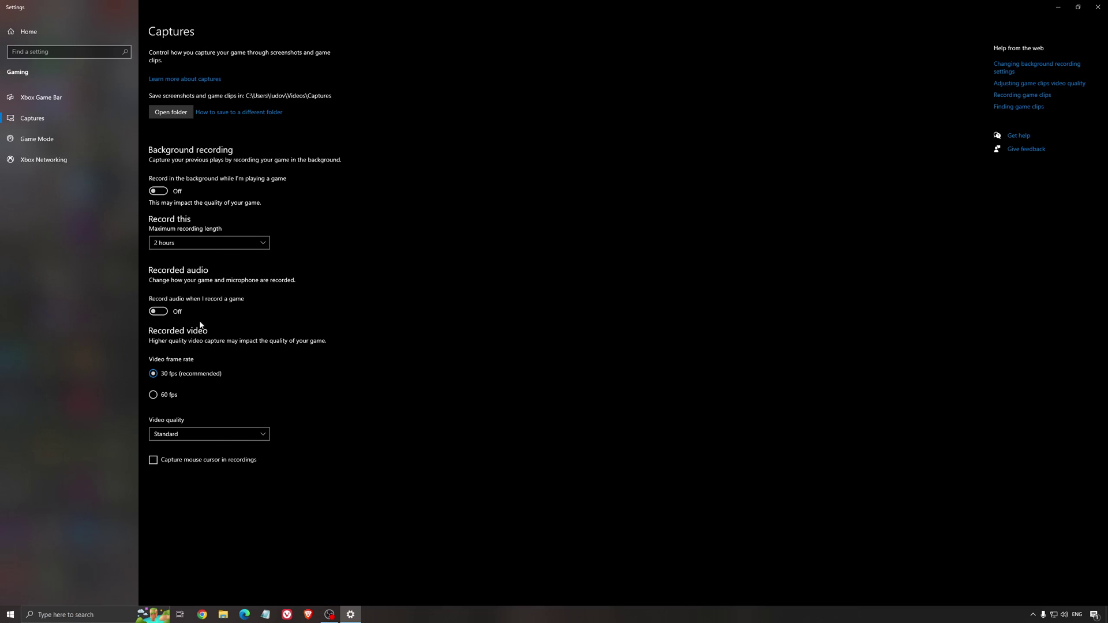
left_click(1098, 6)
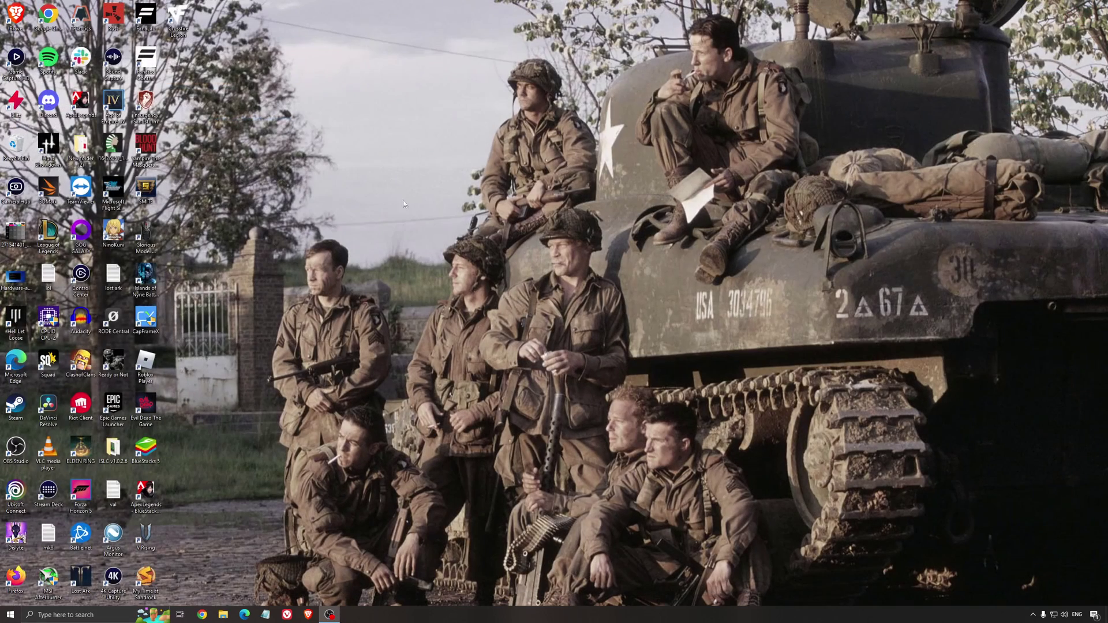
View the Hardware-accelerated-GPU-scheduling.jpg image from the desktop and close it
double_click(15, 278)
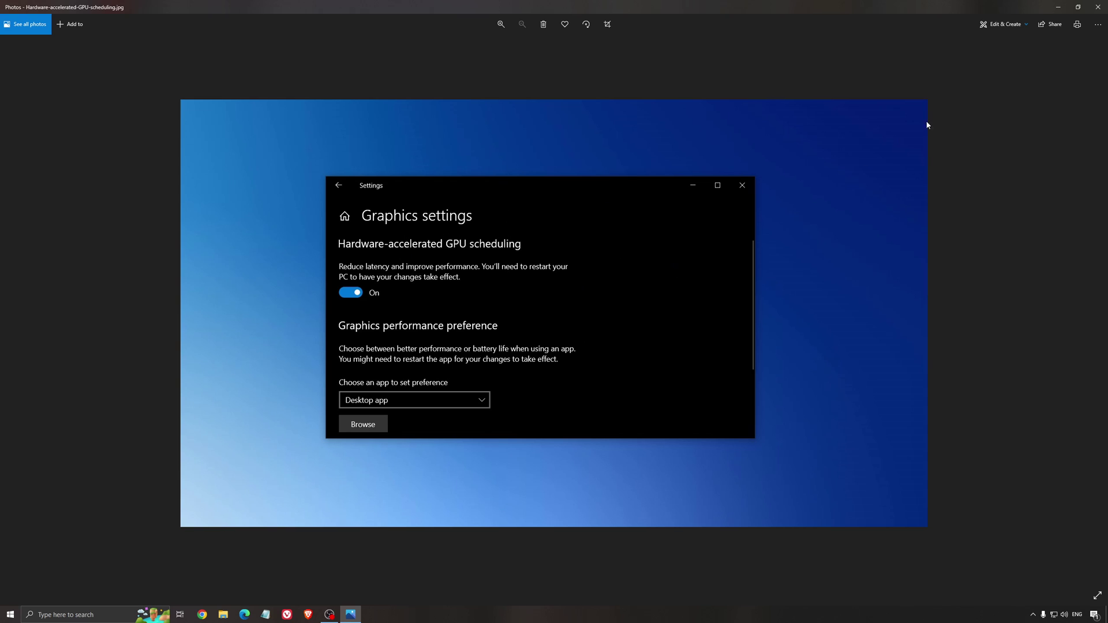
left_click(1098, 7)
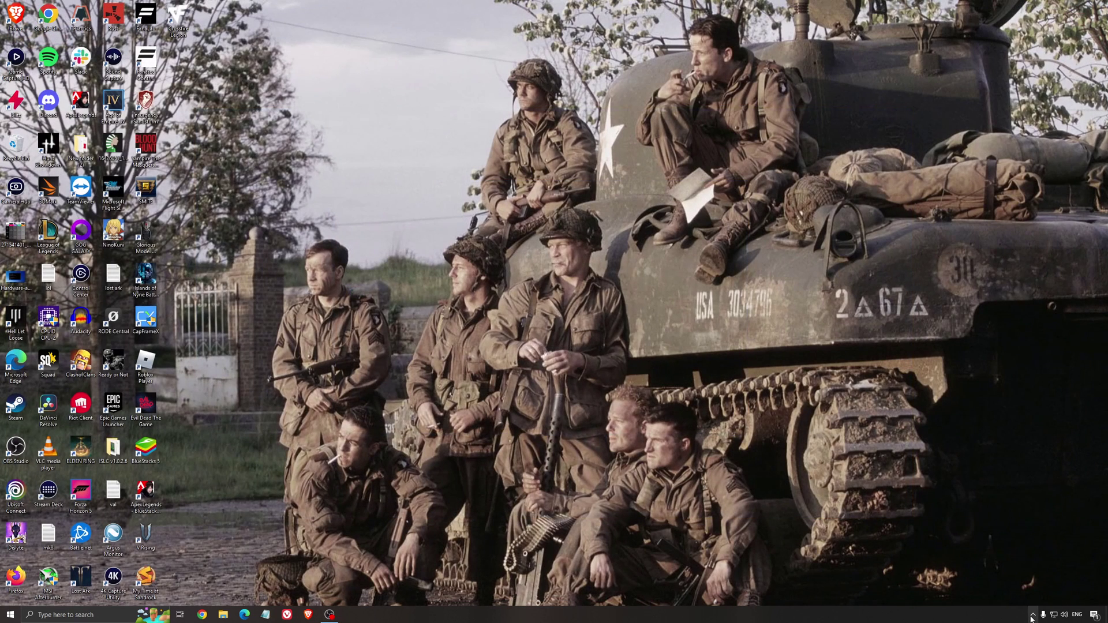
Switch to AMD Software and check for driver updates
left_click(1033, 615)
left_click(1042, 582)
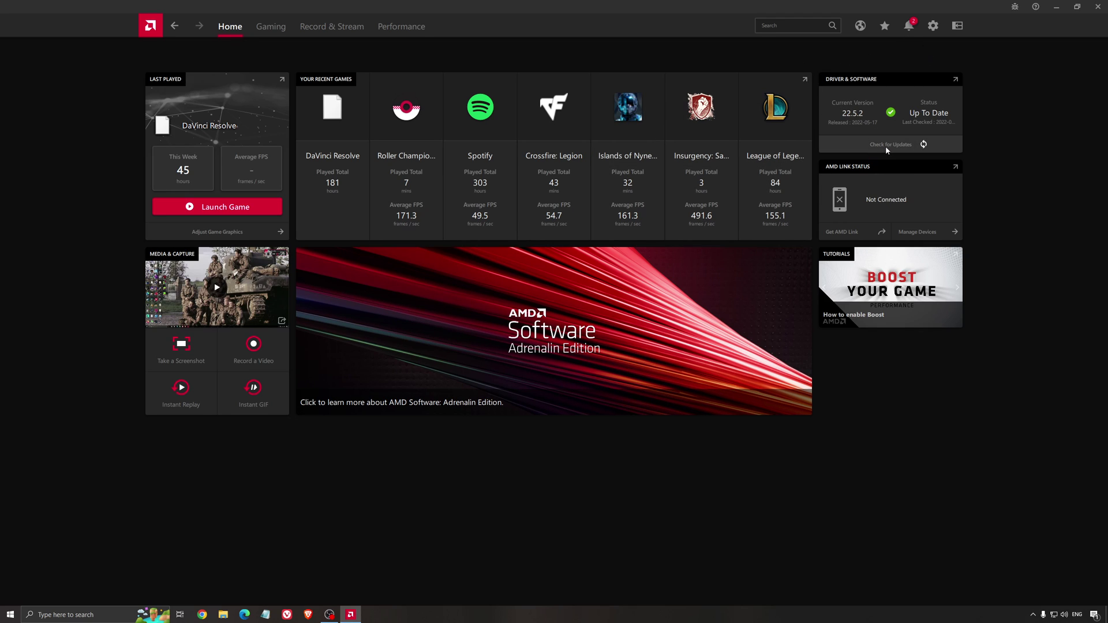
left_click(866, 145)
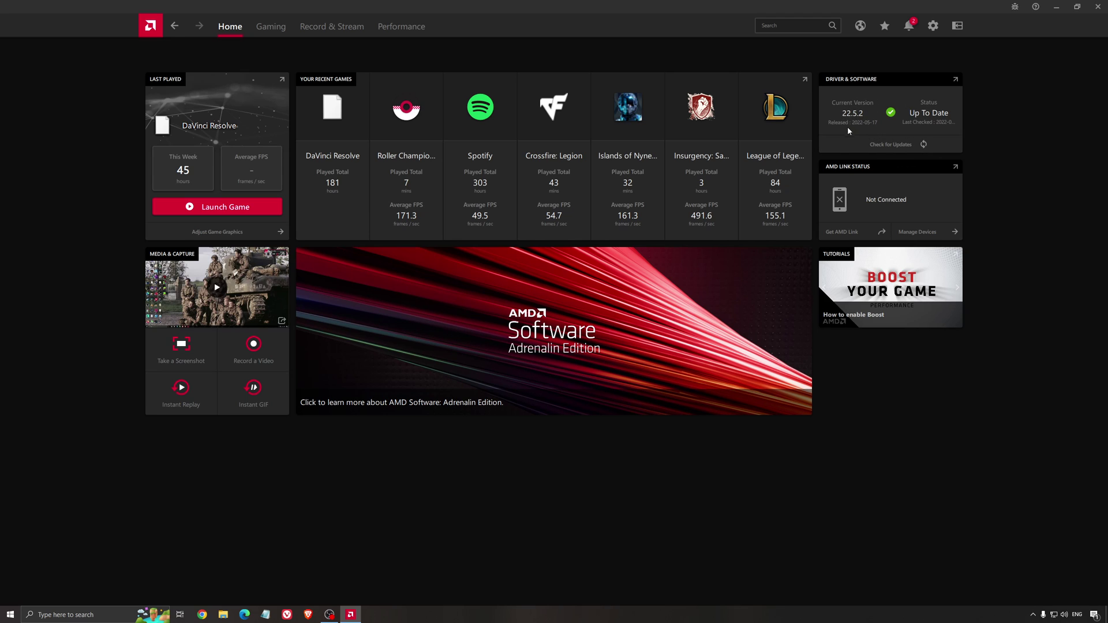
Review the Global Graphics profile and Radeon feature settings, and close AMD Software
left_click(273, 27)
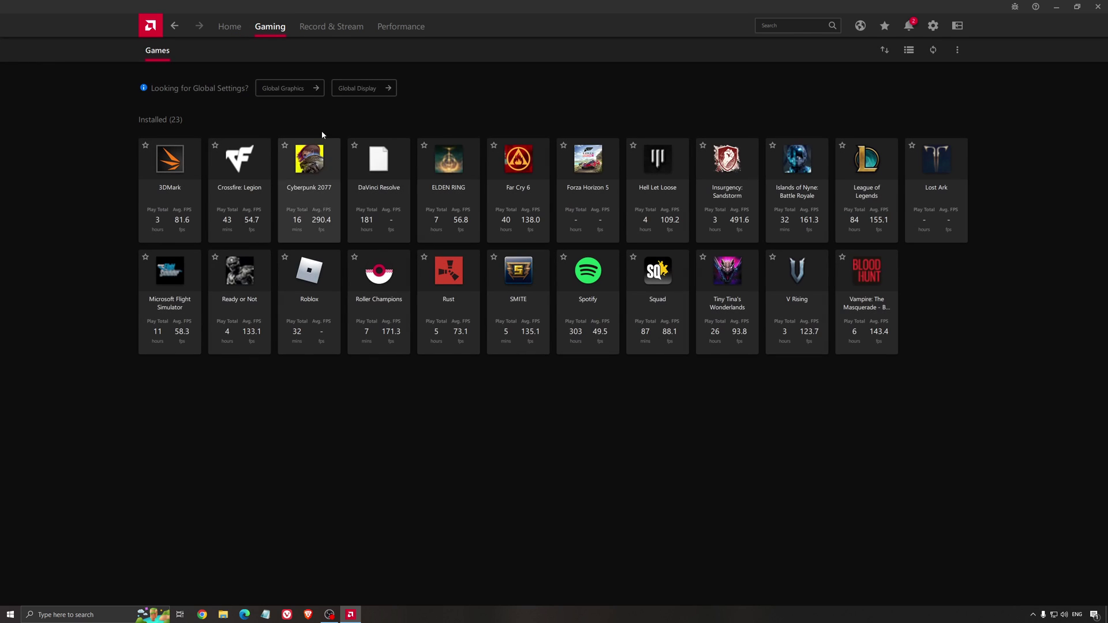
left_click(316, 88)
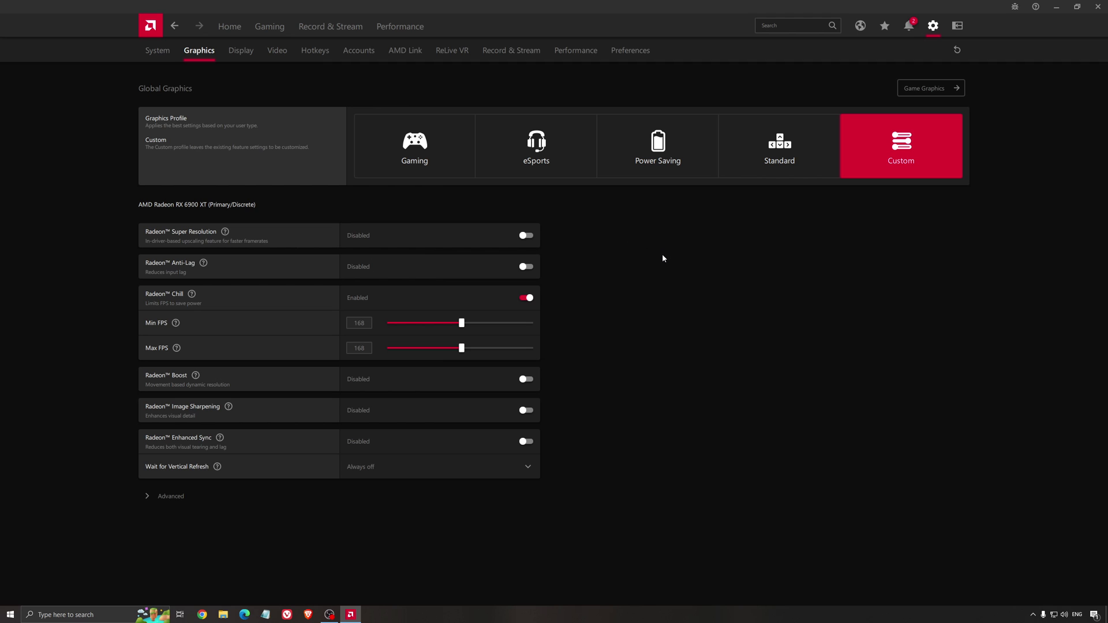
left_click(1098, 6)
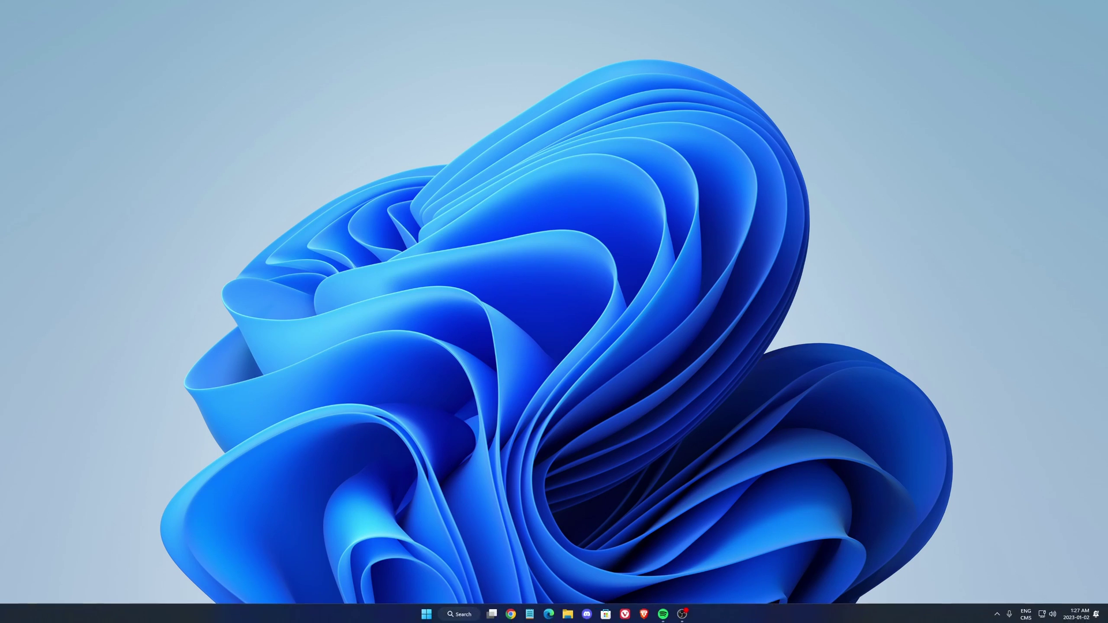
Switch to the NVIDIA Control Panel at its global Manage 3D Settings page
left_click(997, 613)
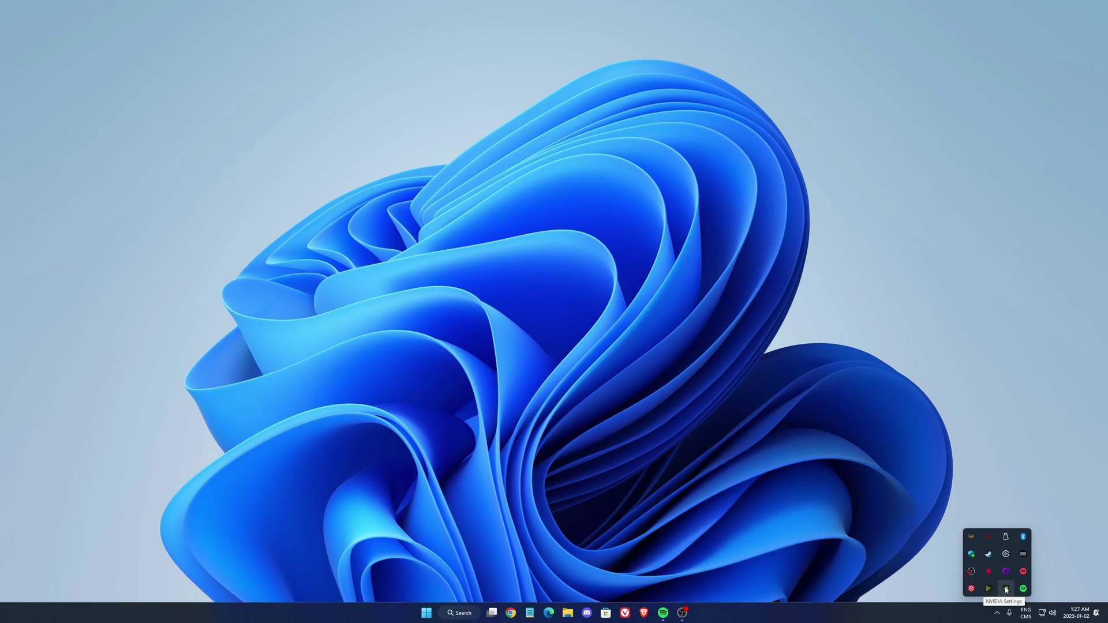
right_click(1006, 588)
left_click(1026, 557)
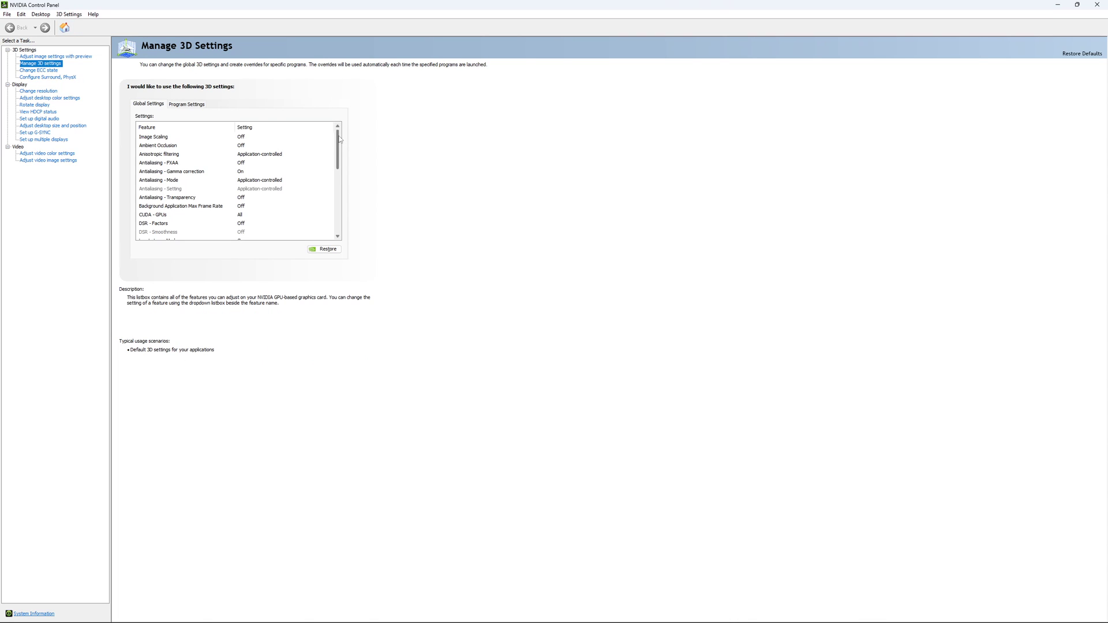
Try a Max Frame Rate limit of 167 FPS in the global 3D settings, and set the limit back to Off
left_click_drag(340, 139, 341, 164)
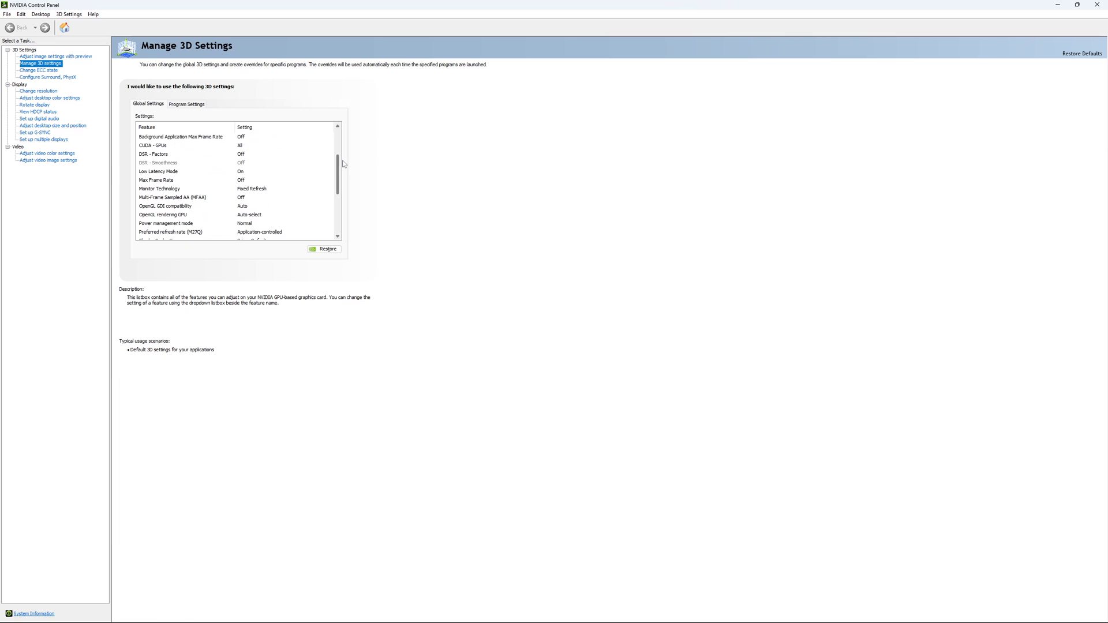
left_click_drag(341, 161, 342, 169)
left_click(236, 163)
left_click(237, 164)
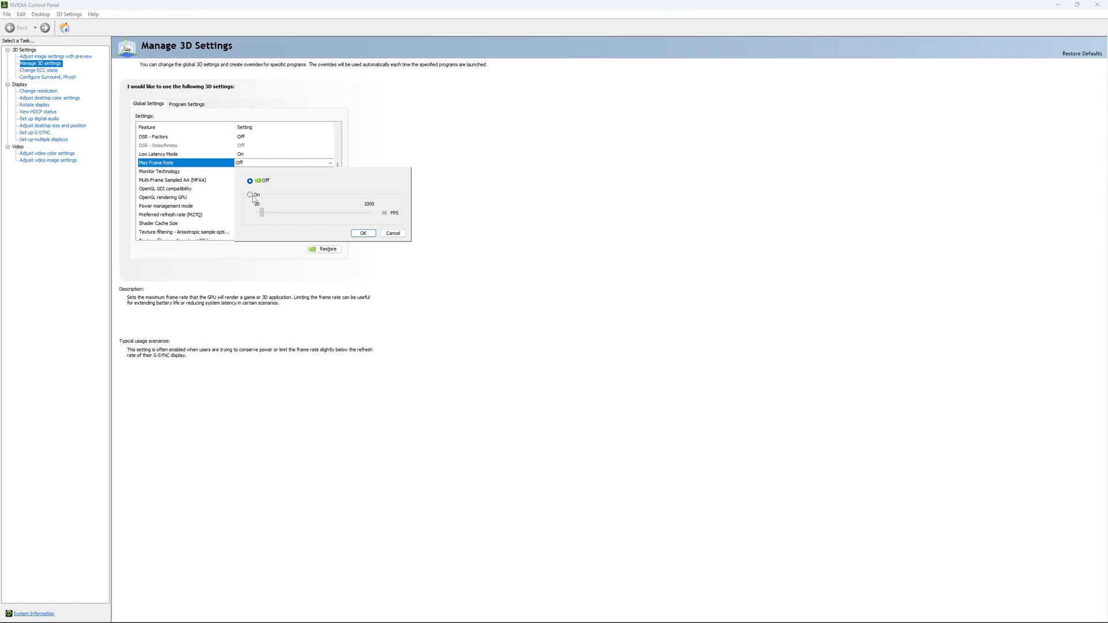
left_click(252, 199)
left_click_drag(265, 218, 276, 221)
left_click_drag(275, 220, 277, 219)
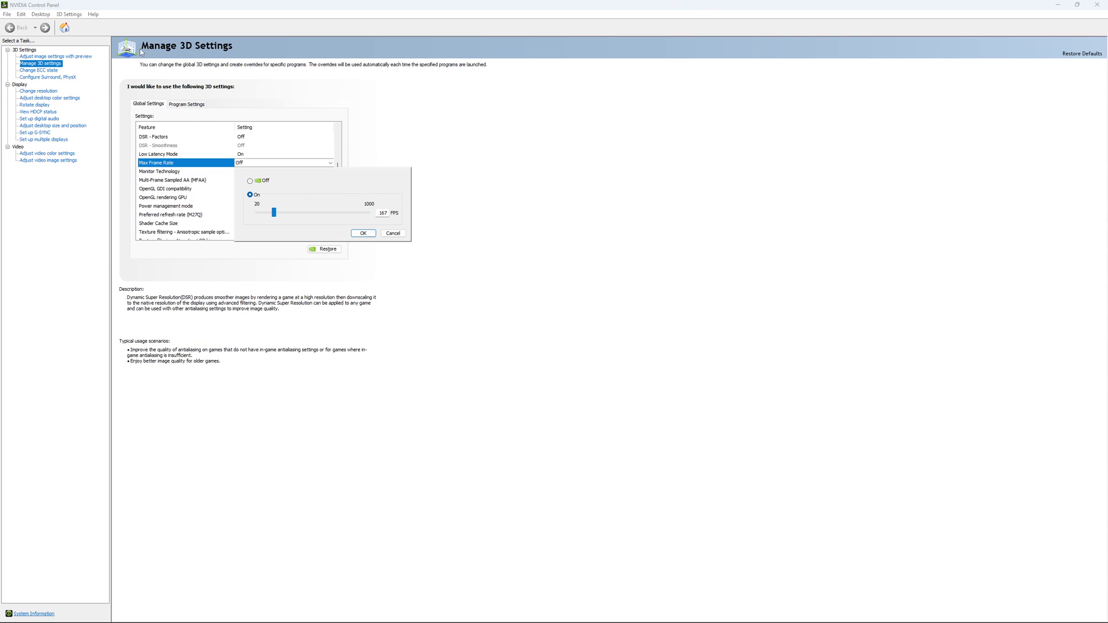
left_click(250, 180)
left_click(363, 233)
Review the remaining global 3D settings and the ECC state page for the GPU
scroll(342, 205, "down", 3)
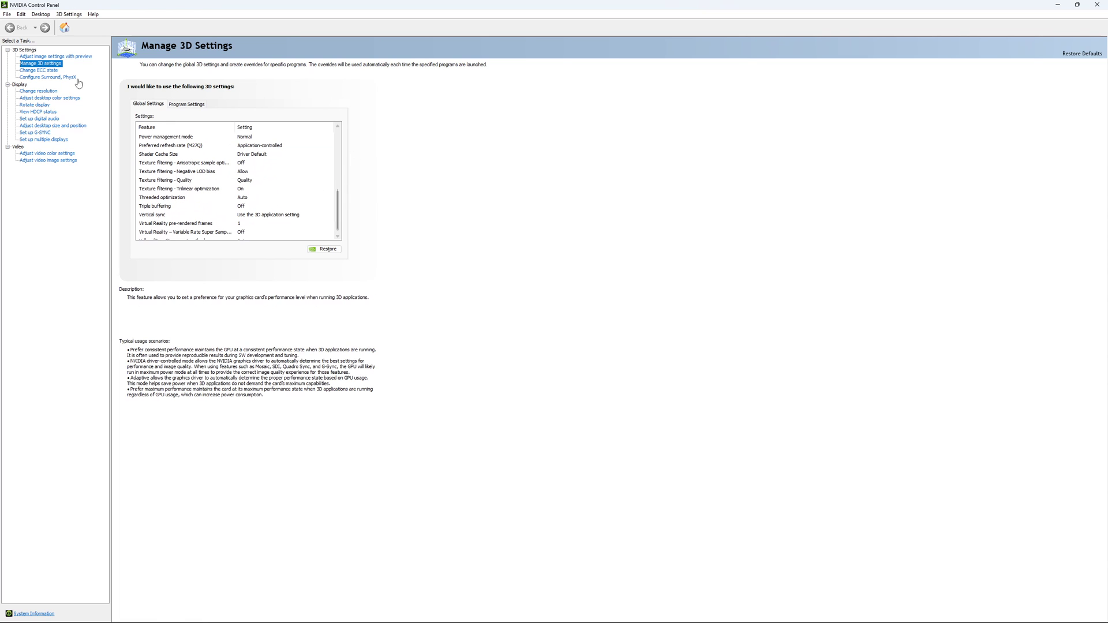
left_click(38, 70)
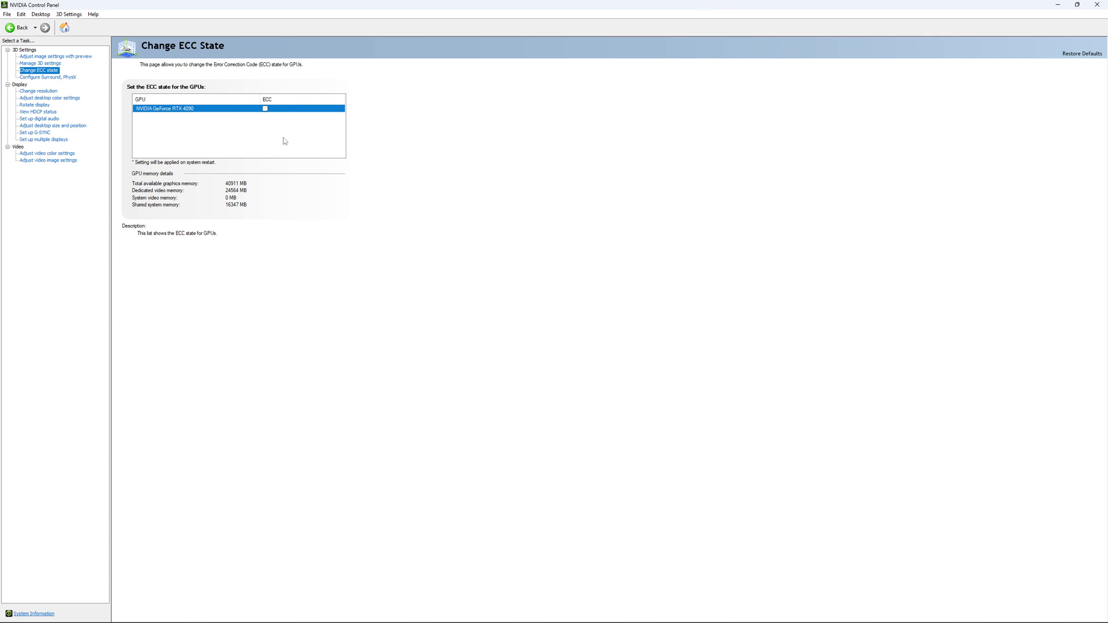
Inspect the refresh rates available for the M27Q display at its native 2560 × 1440 resolution
left_click(32, 91)
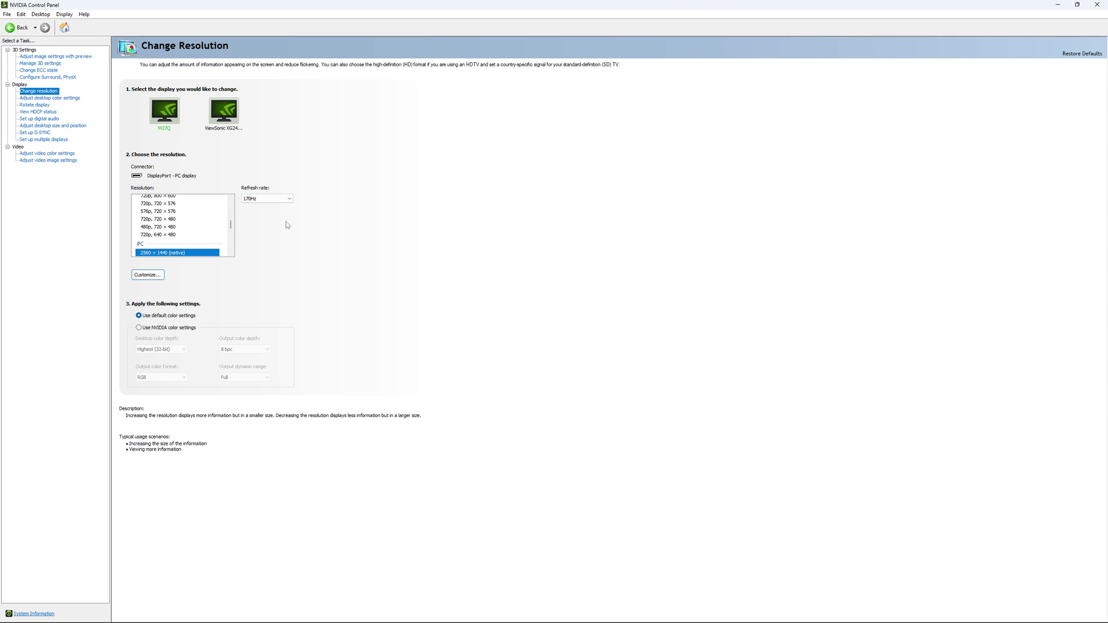
left_click(272, 202)
left_click(275, 207)
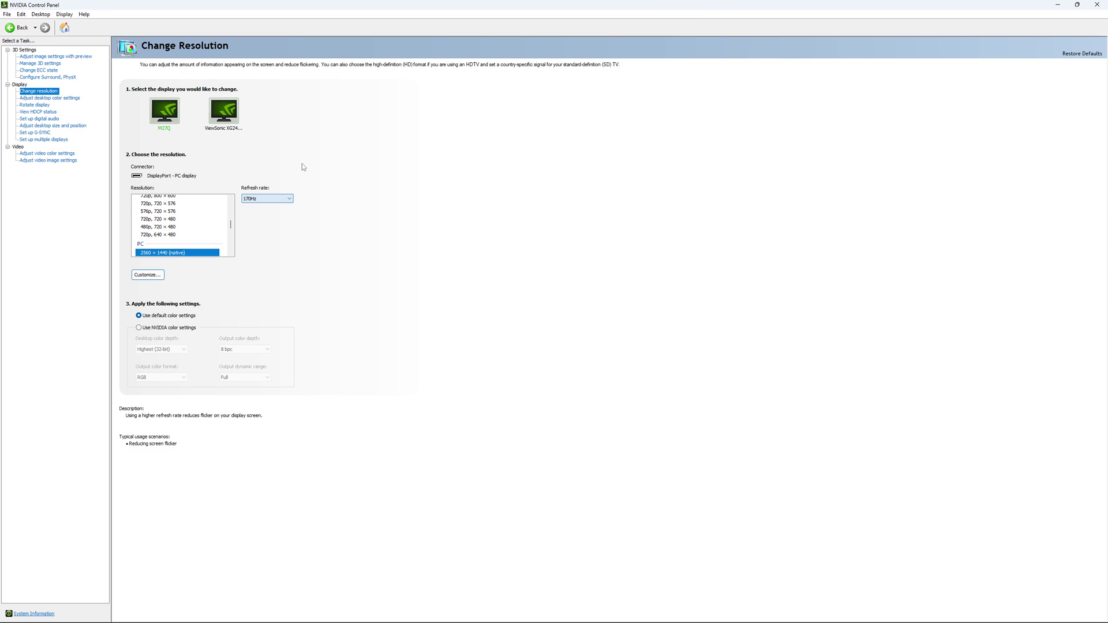
left_click(348, 222)
left_click(273, 198)
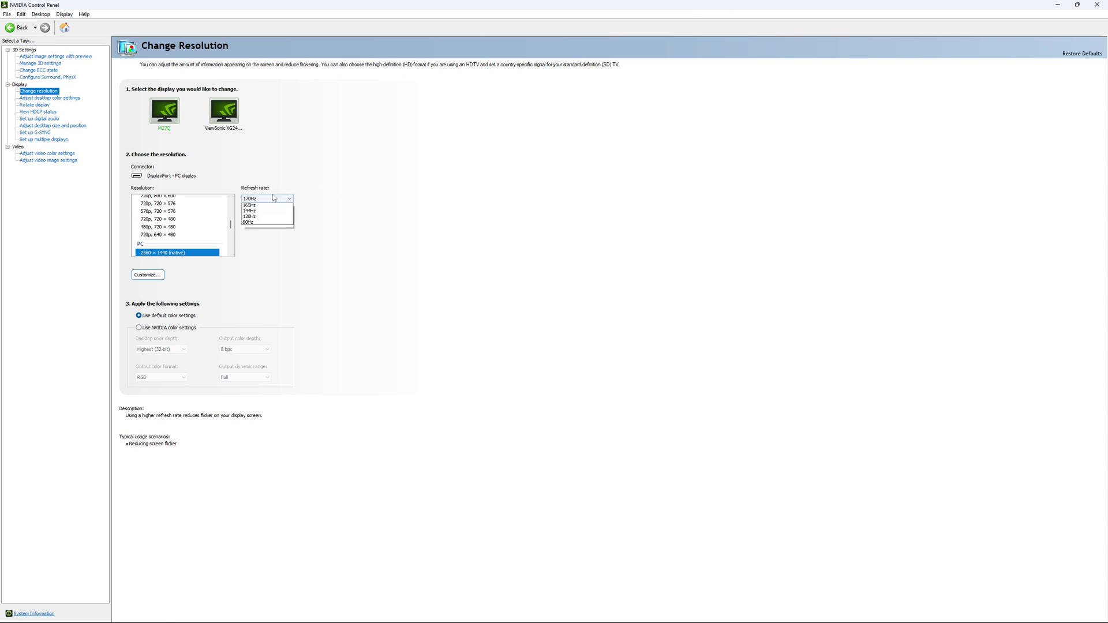
left_click(385, 203)
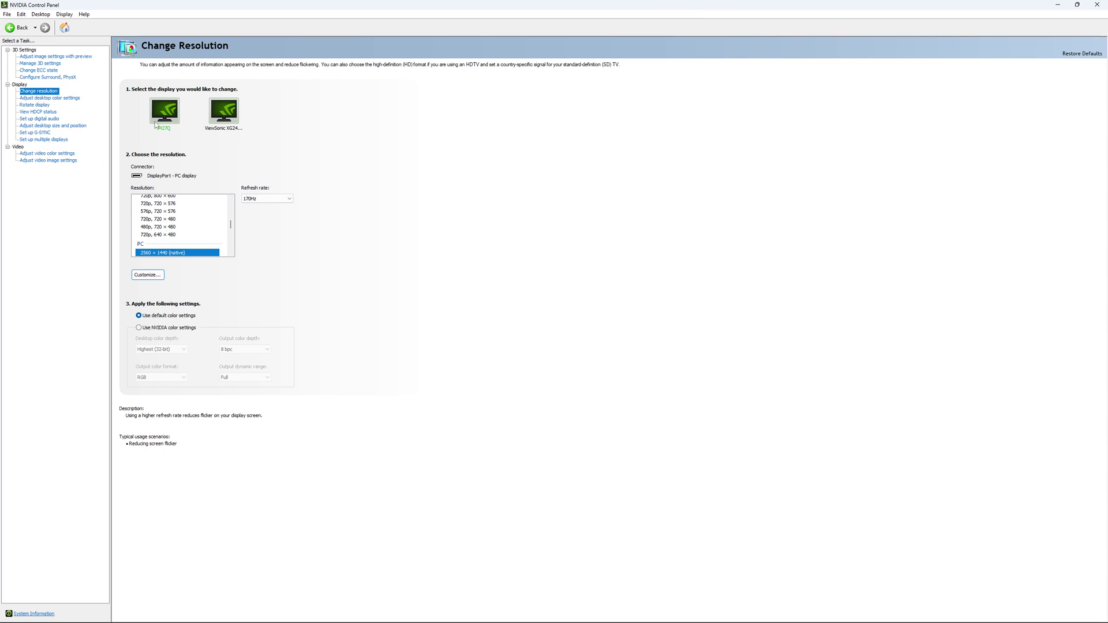
Review the G-SYNC setup options and return to the desktop
left_click(35, 132)
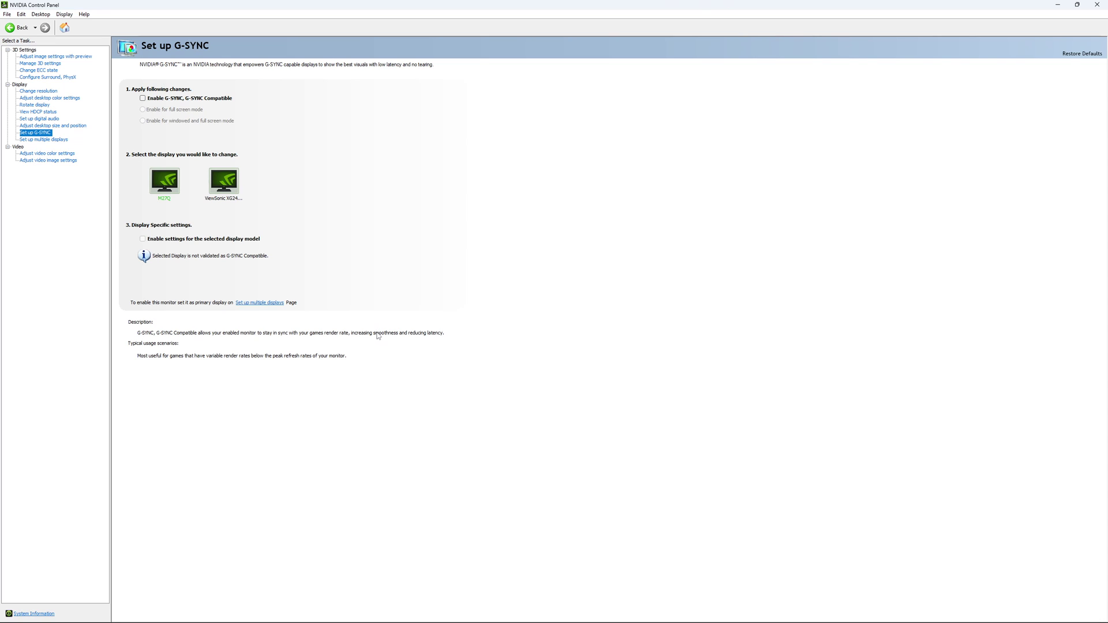
key("super+d")
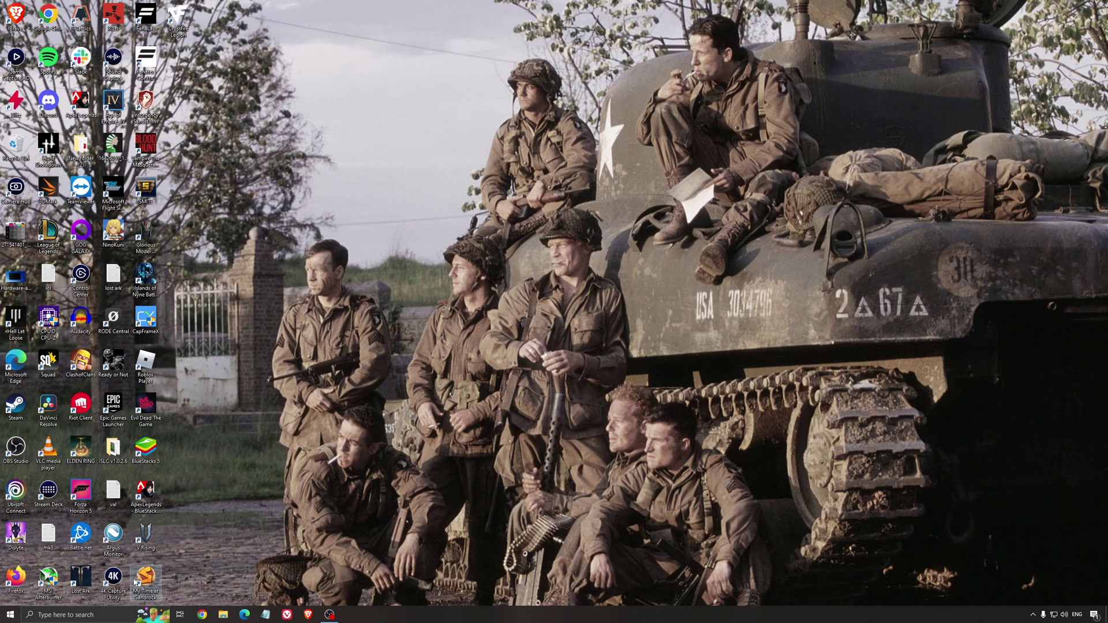
Search Windows for "en" and open the best match
left_click(105, 615)
type("en")
key("Return")
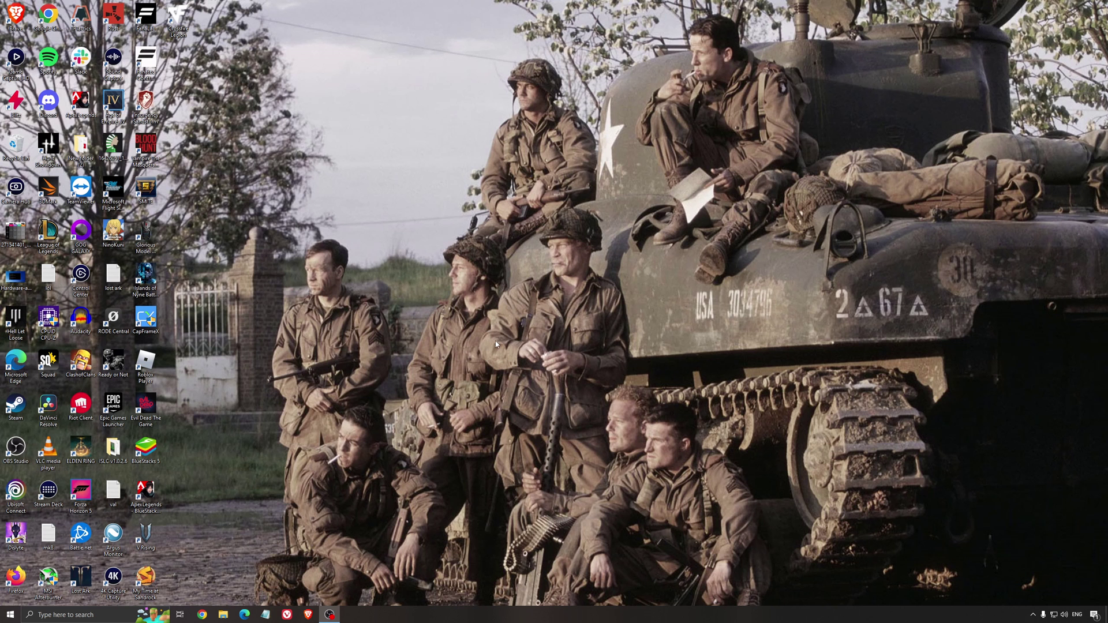
Start standby list monitoring in Intelligent standby list cleaner and close its window
double_click(113, 449)
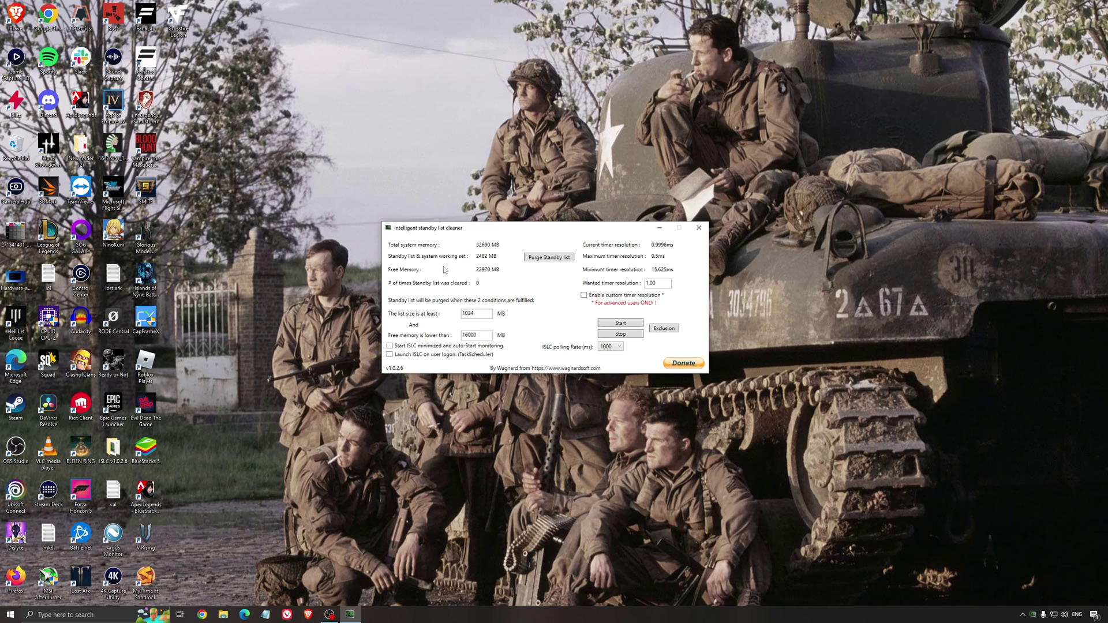
left_click_drag(465, 229, 461, 235)
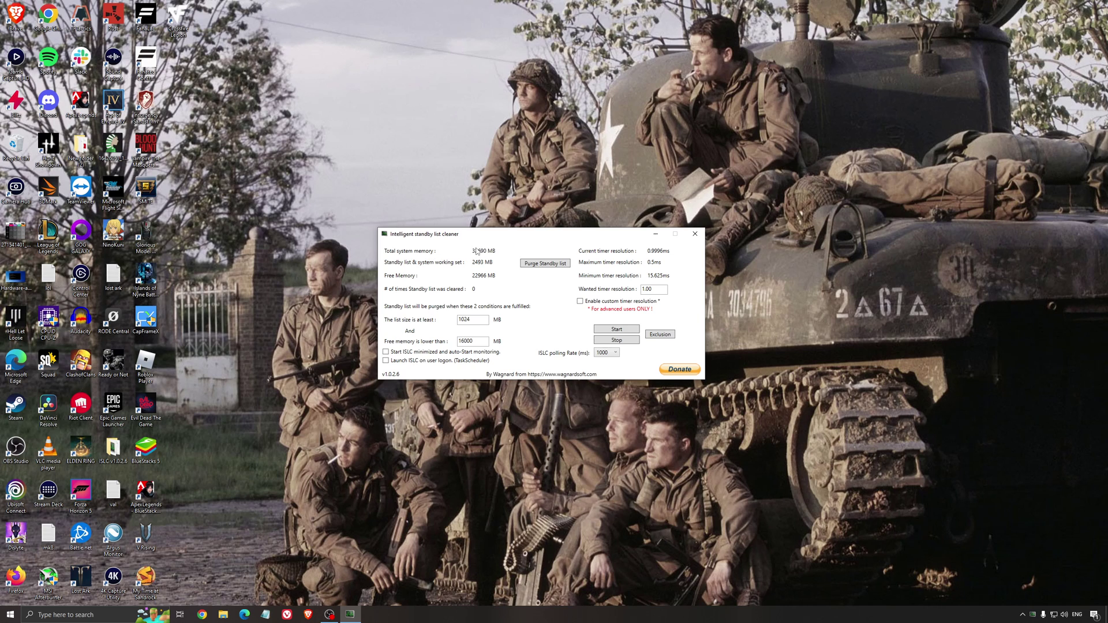
double_click(465, 341)
left_click(616, 329)
left_click_drag(587, 233, 624, 233)
left_click(692, 233)
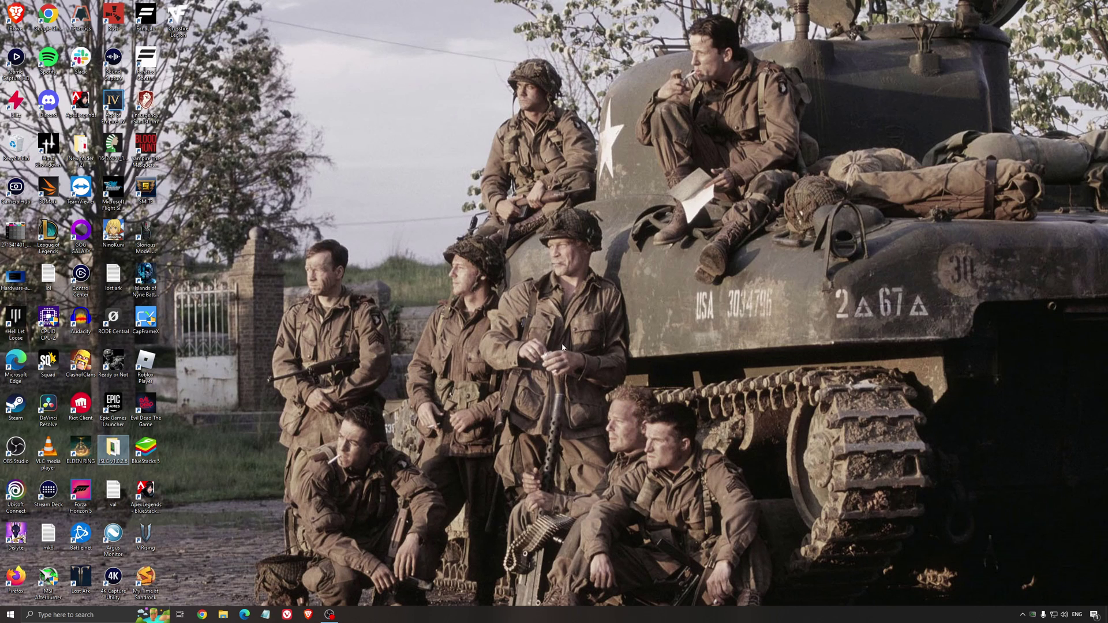
left_click(537, 316)
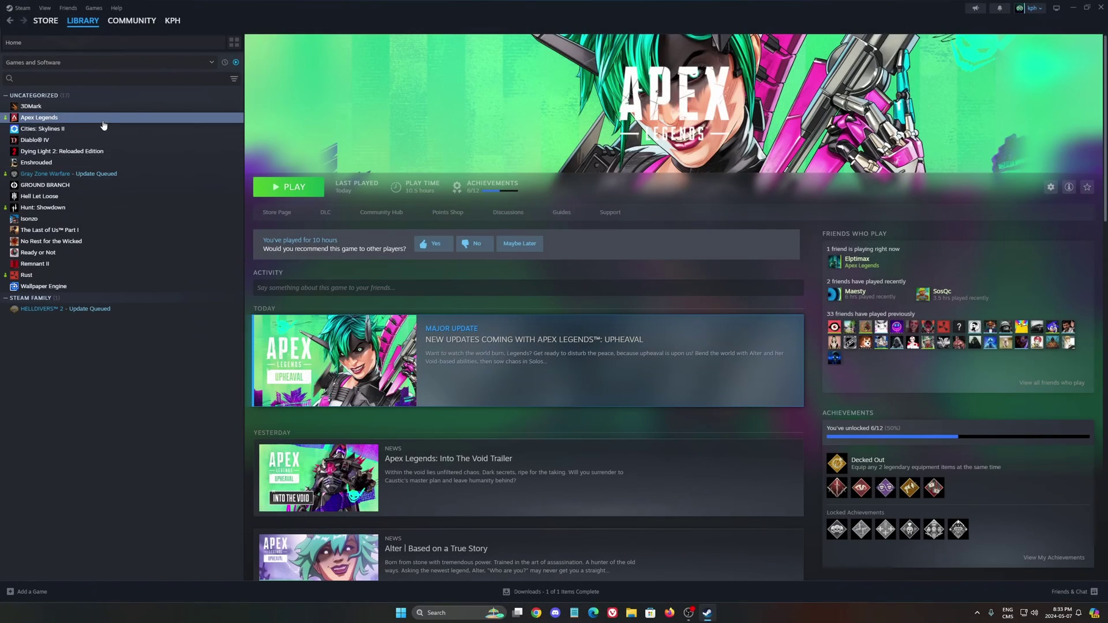
Open the Apex Legends properties in Steam and highlight the launch options -anticheat_settings=SettingsDX12.json and +fps_max unlimited
right_click(101, 121)
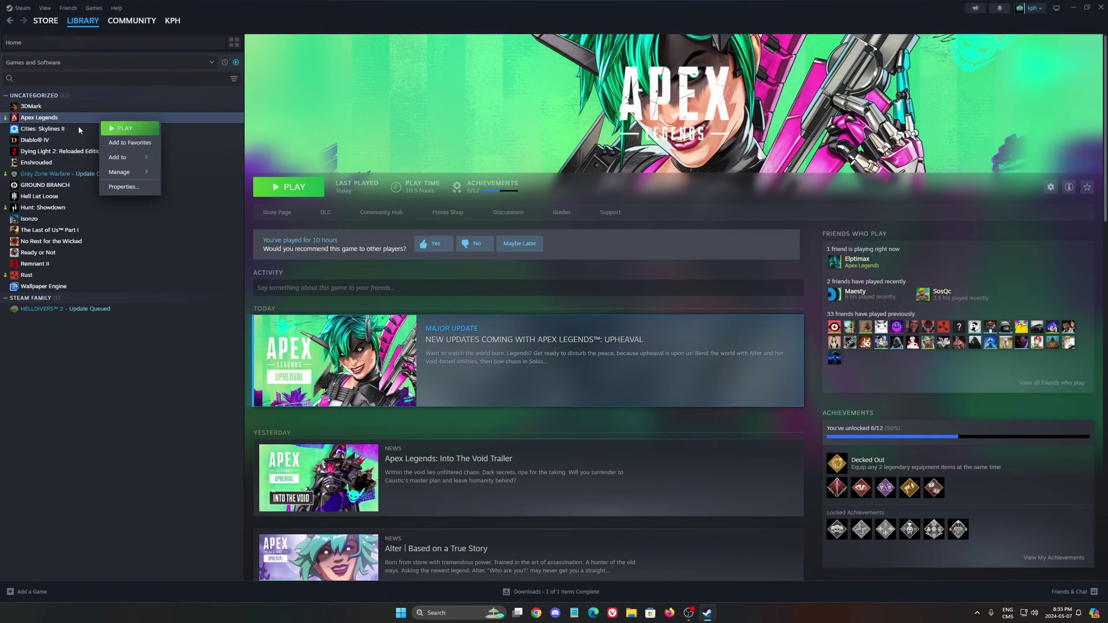
left_click(119, 186)
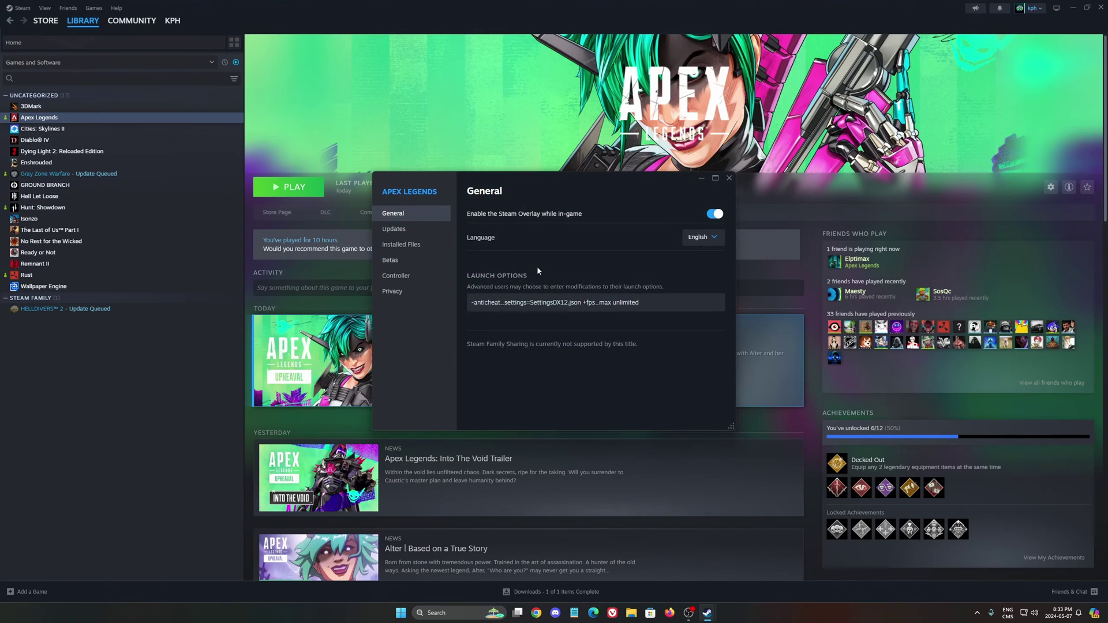
left_click(549, 306)
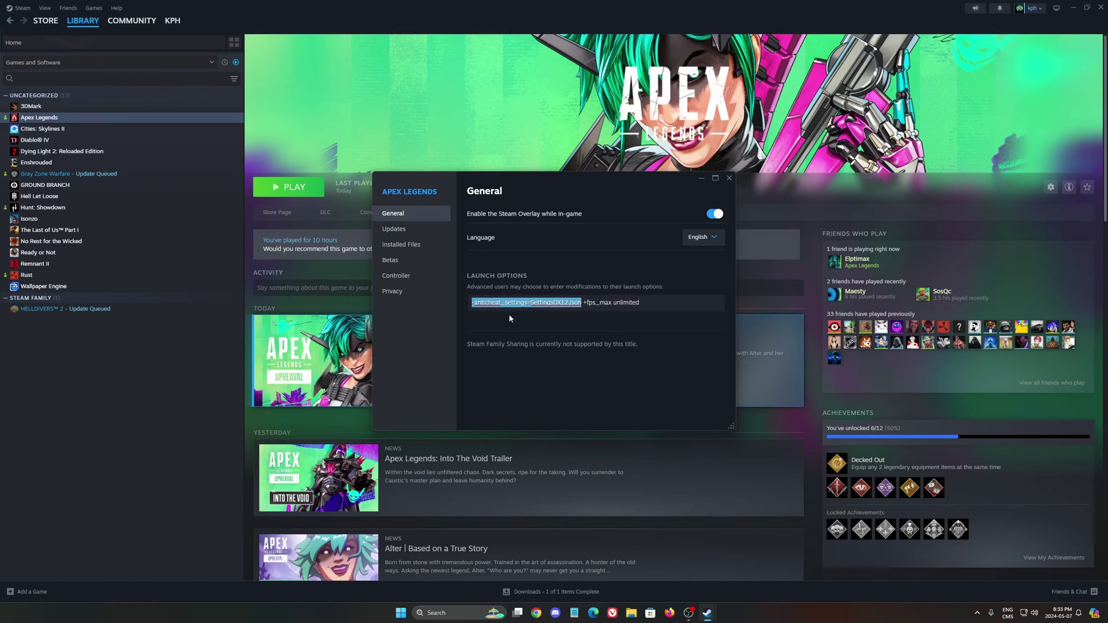
double_click(550, 302)
left_click_drag(582, 302, 742, 308)
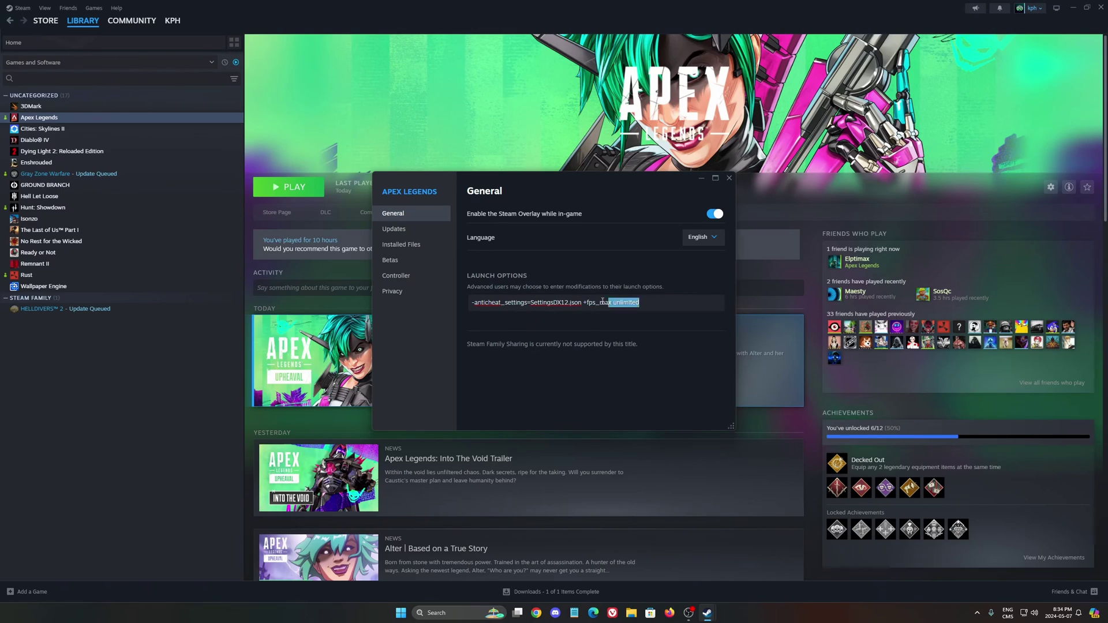
key("ctrl+a")
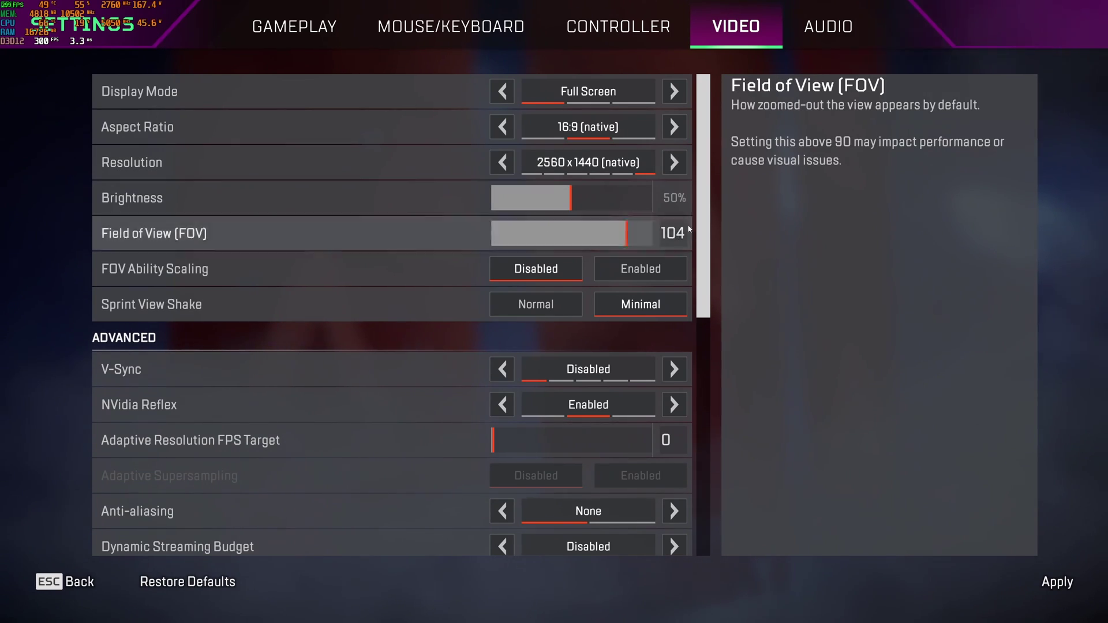
Raise the Field of View to 110 and return it to 104
left_click_drag(626, 237, 655, 239)
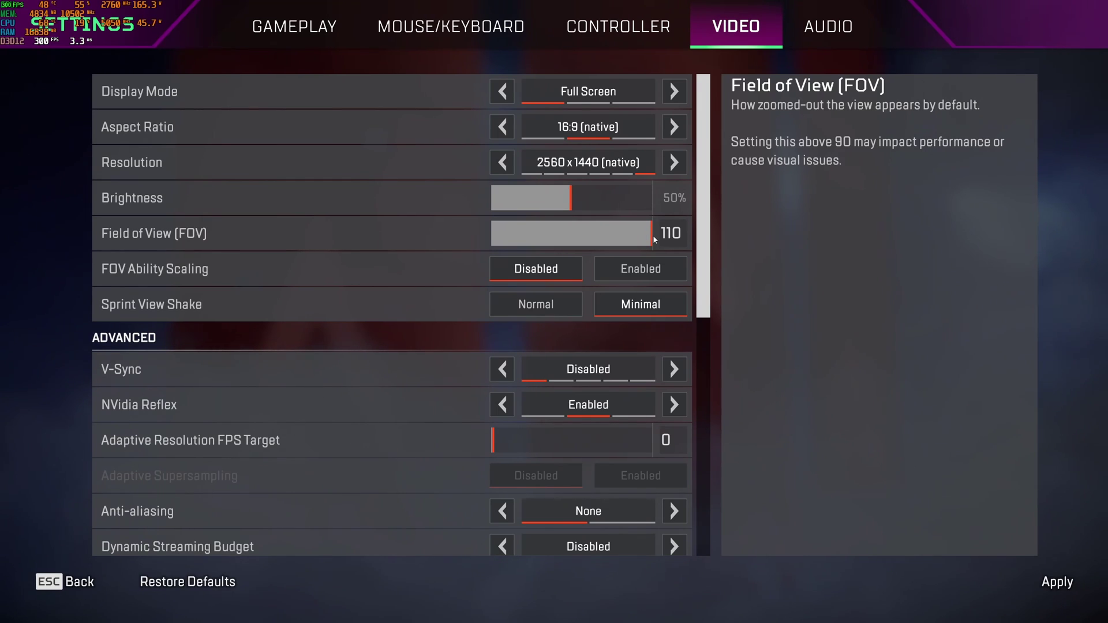
left_click_drag(653, 237, 629, 234)
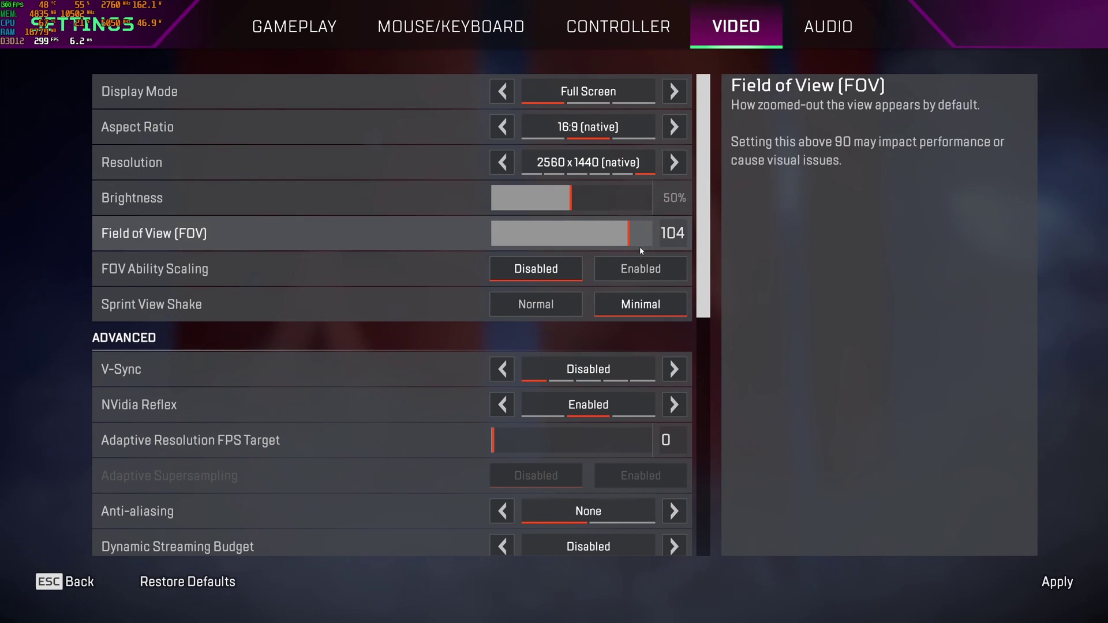
Switch the advanced Anti-aliasing setting to TSAA and back to None
scroll(320, 266, "down", 2)
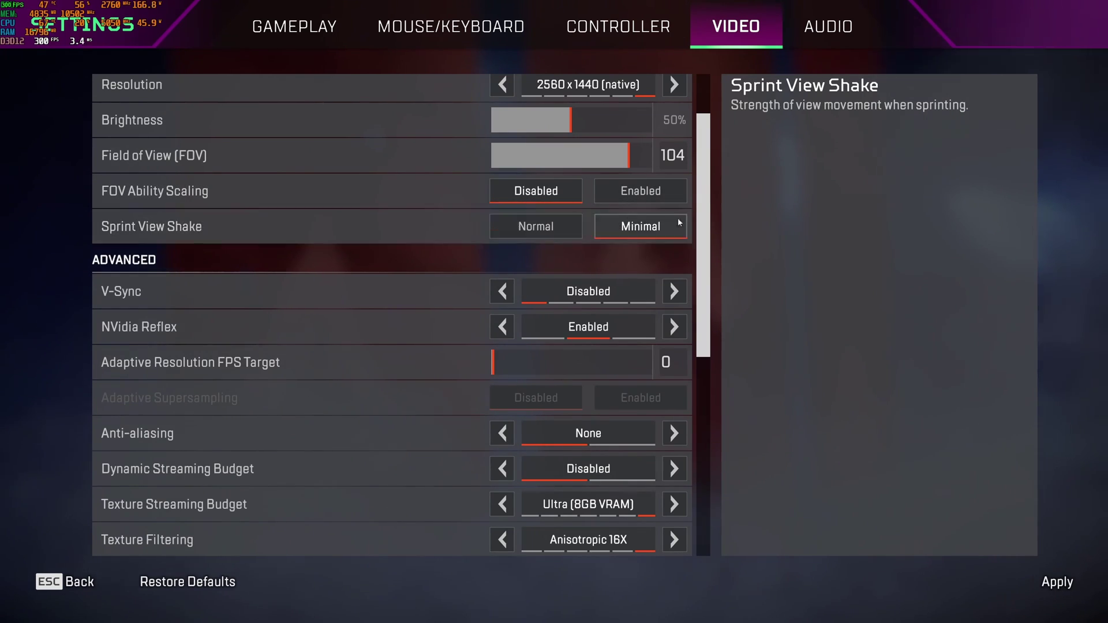
scroll(378, 282, "down", 2)
scroll(378, 282, "down", 2)
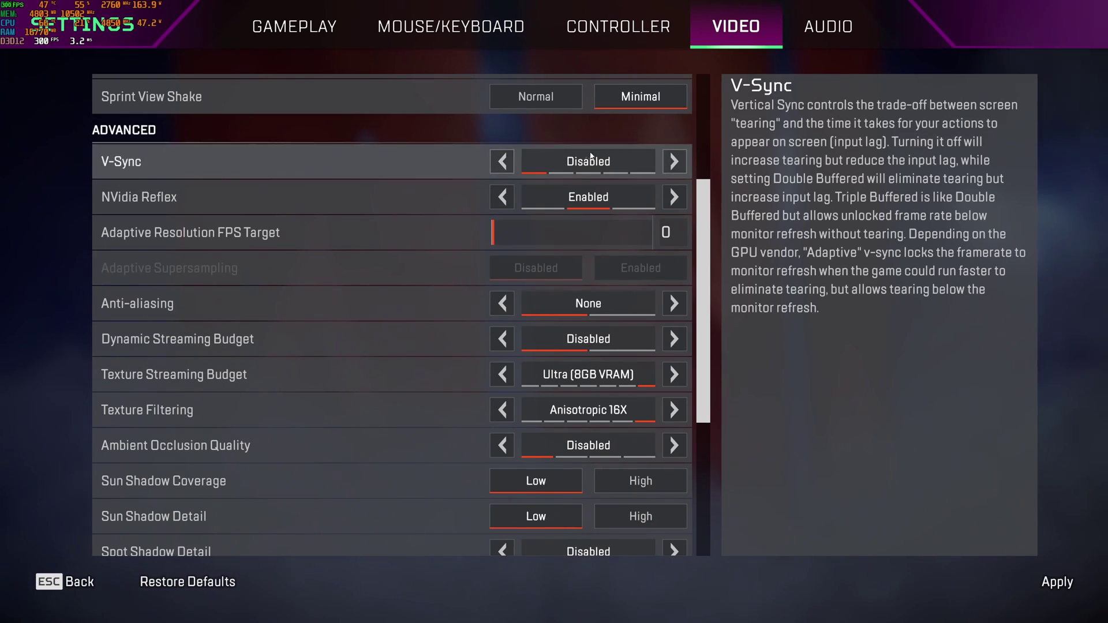
scroll(400, 158, "down", 1)
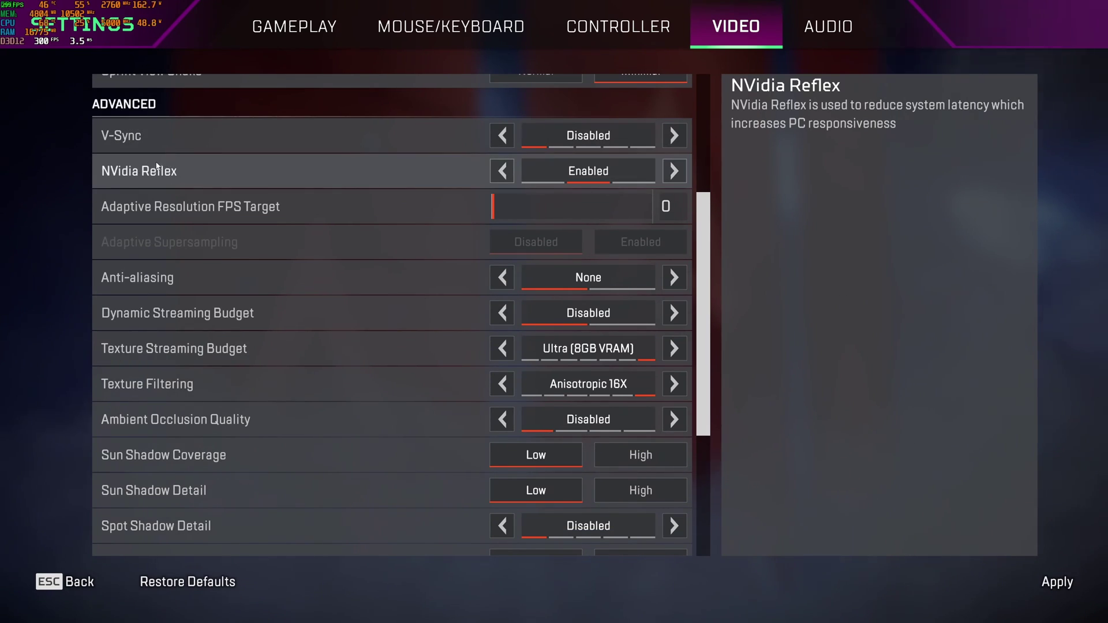
scroll(220, 196, "down", 1)
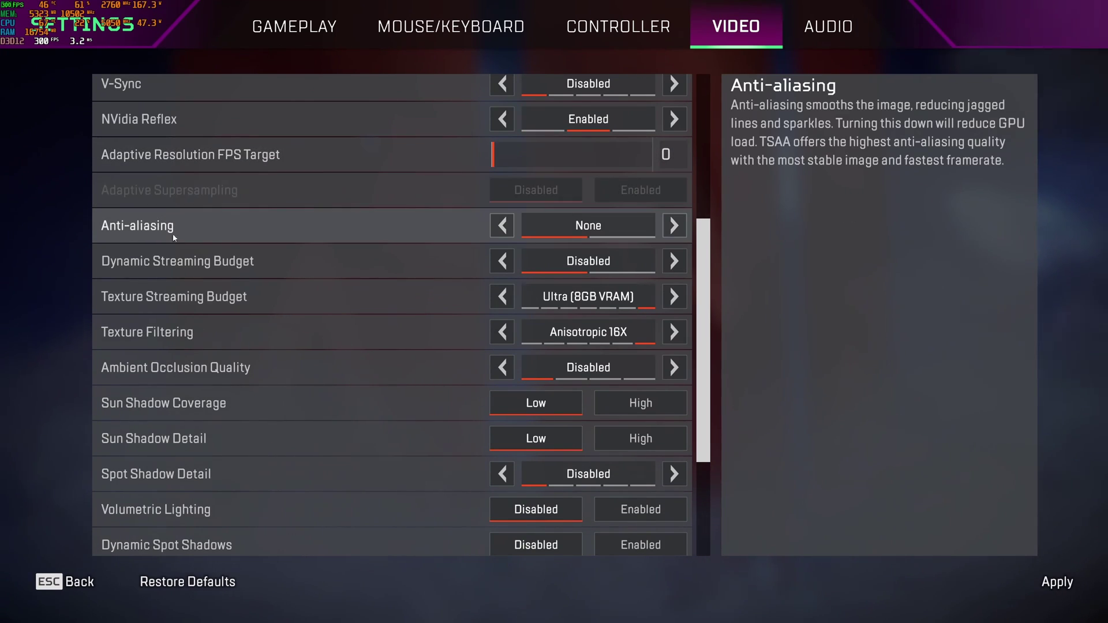
left_click(584, 227)
left_click(606, 231)
left_click(635, 238)
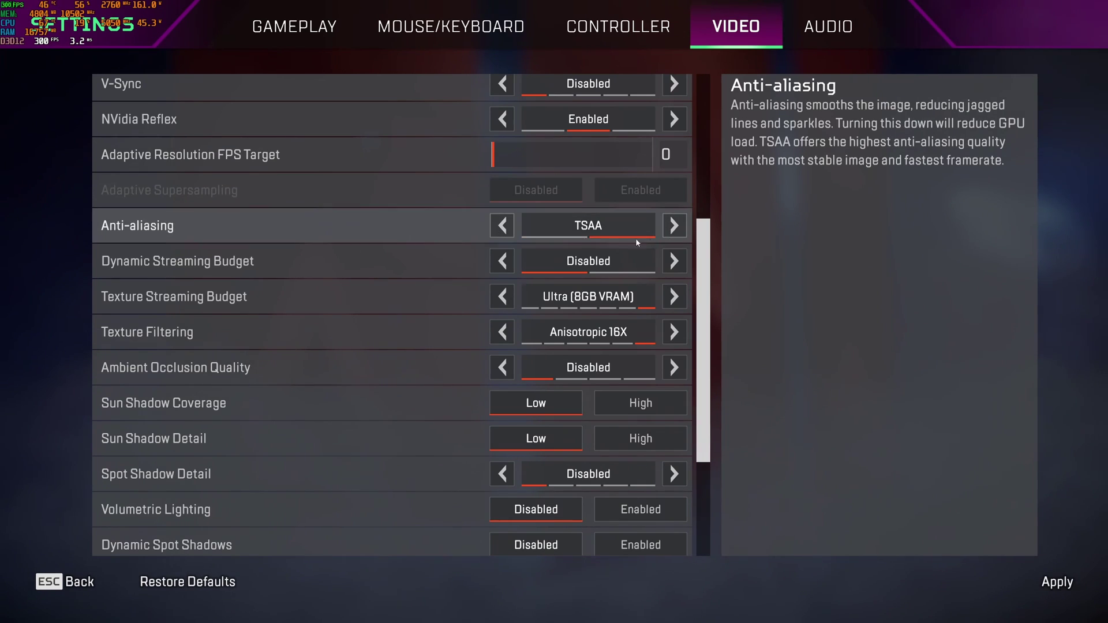
left_click(600, 234)
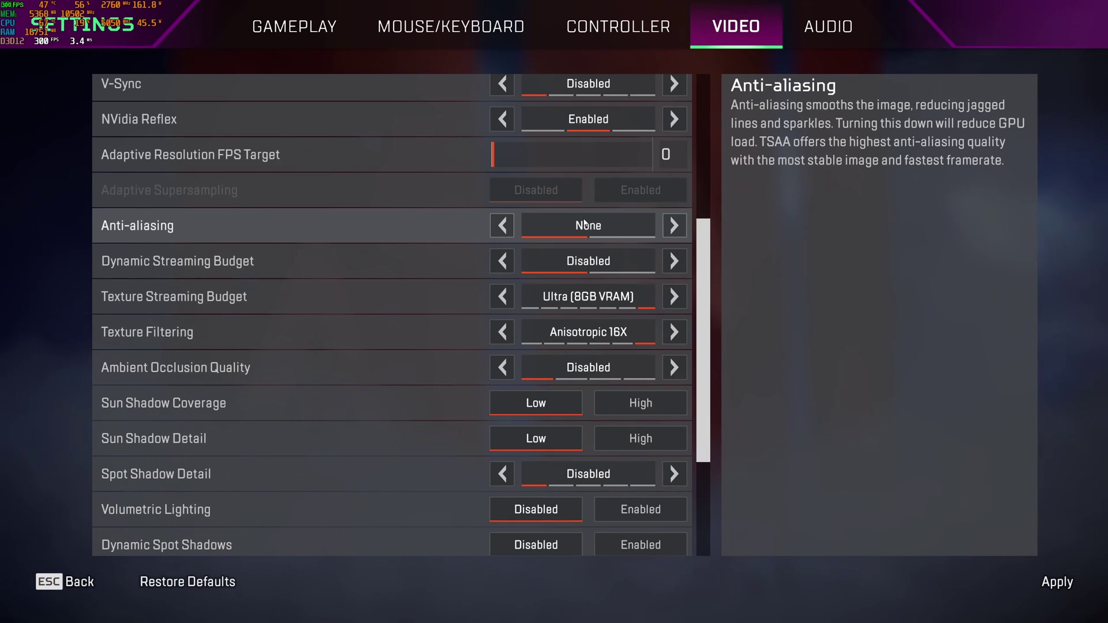
Toggle Dynamic Streaming Budget and return it to Disabled
scroll(585, 224, "down", 1)
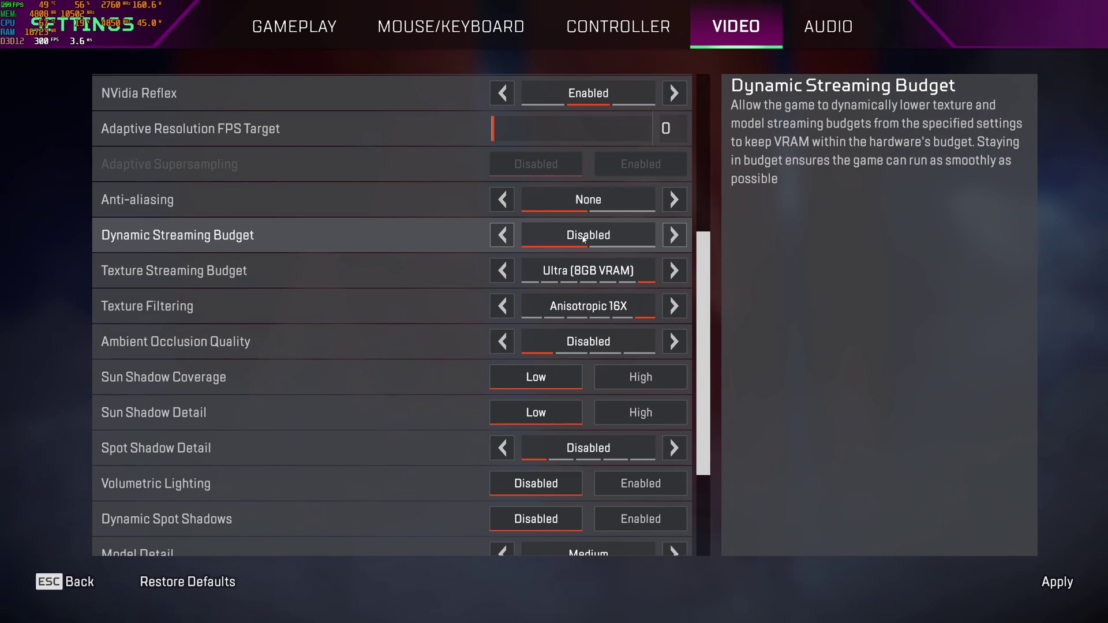
left_click(630, 243)
left_click(586, 235)
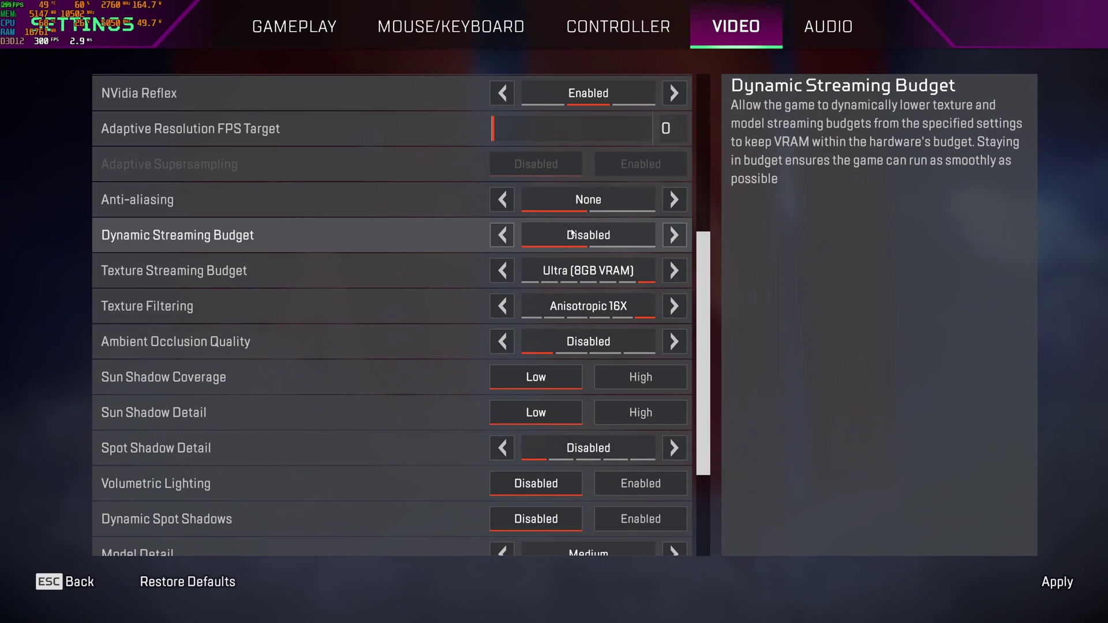
Lower Texture Streaming Budget gradually to None and Texture Filtering to its lowest option
scroll(490, 359, "down", 3)
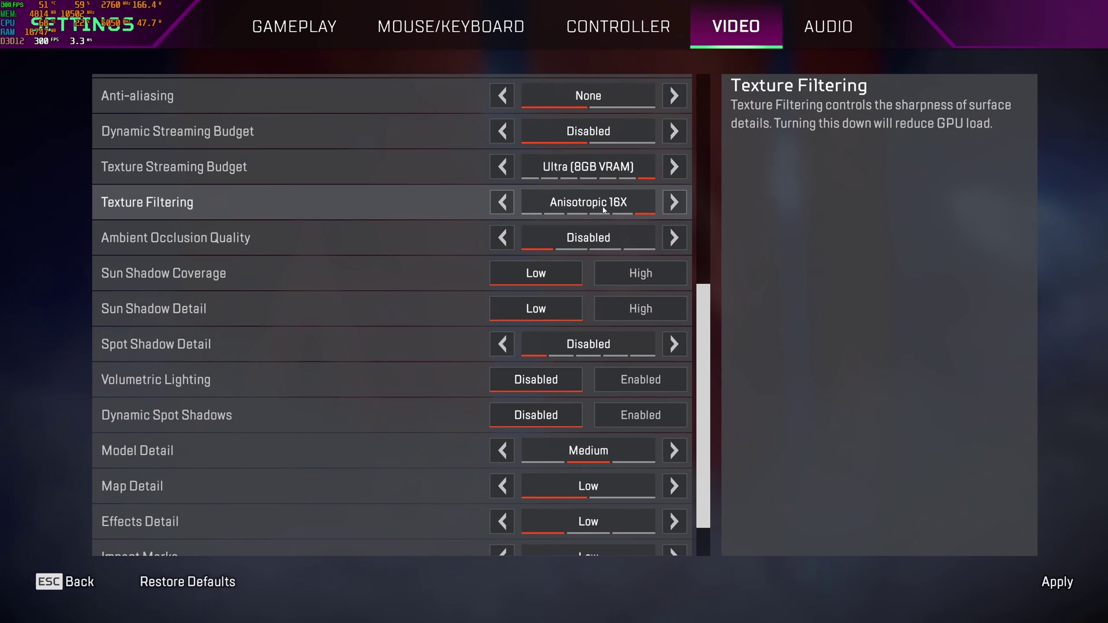
left_click(500, 168)
left_click(502, 203)
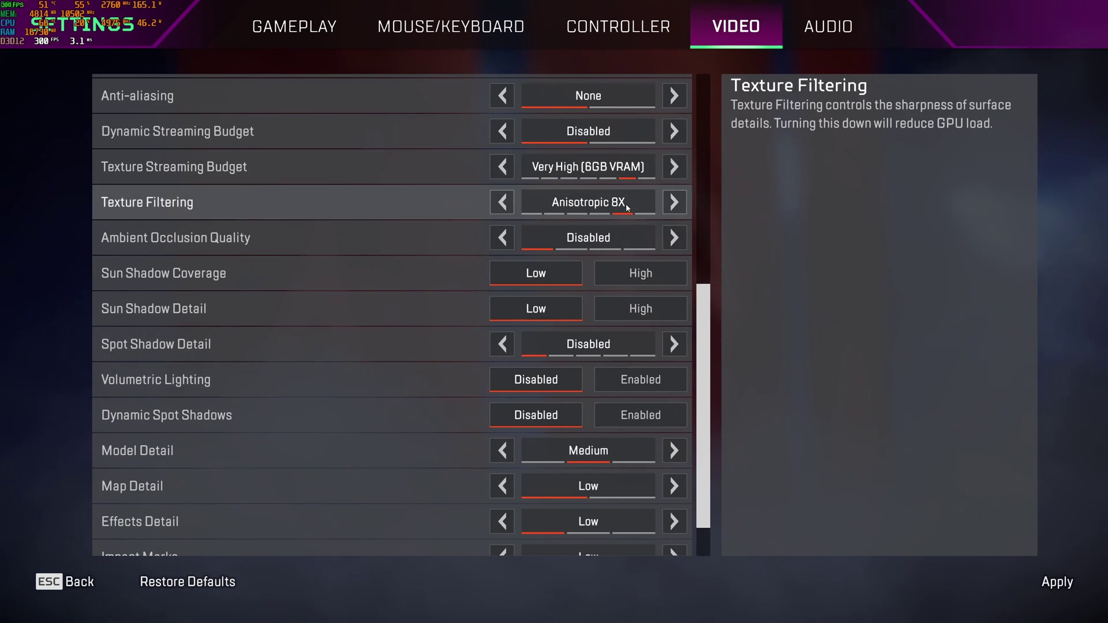
left_click(501, 168)
left_click(500, 204)
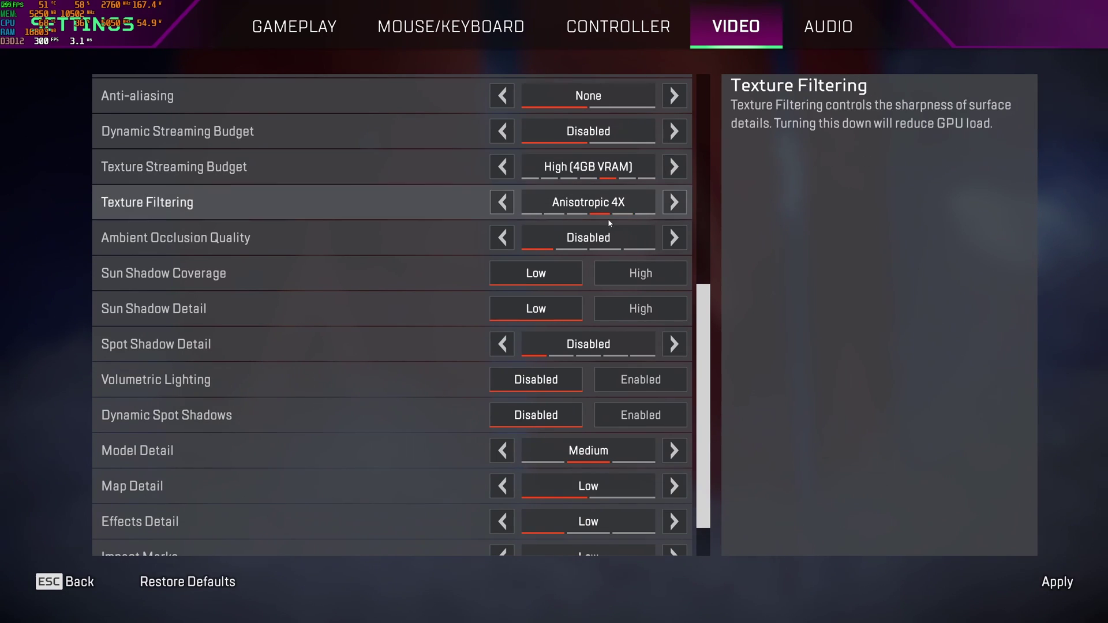
left_click(577, 213)
left_click(599, 179)
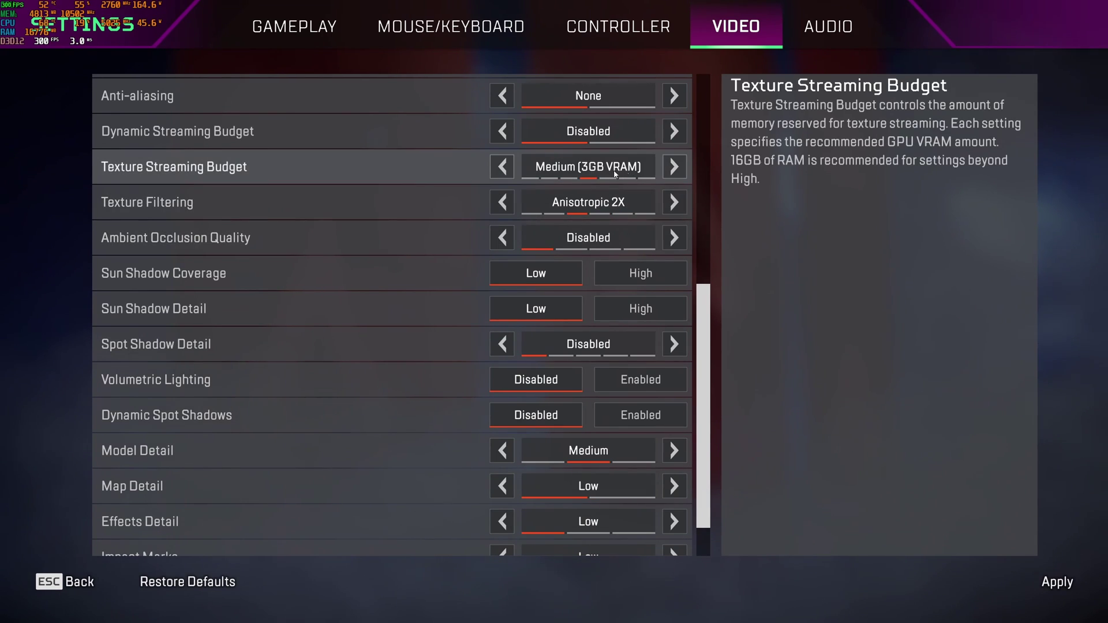
left_click(505, 206)
left_click(504, 169)
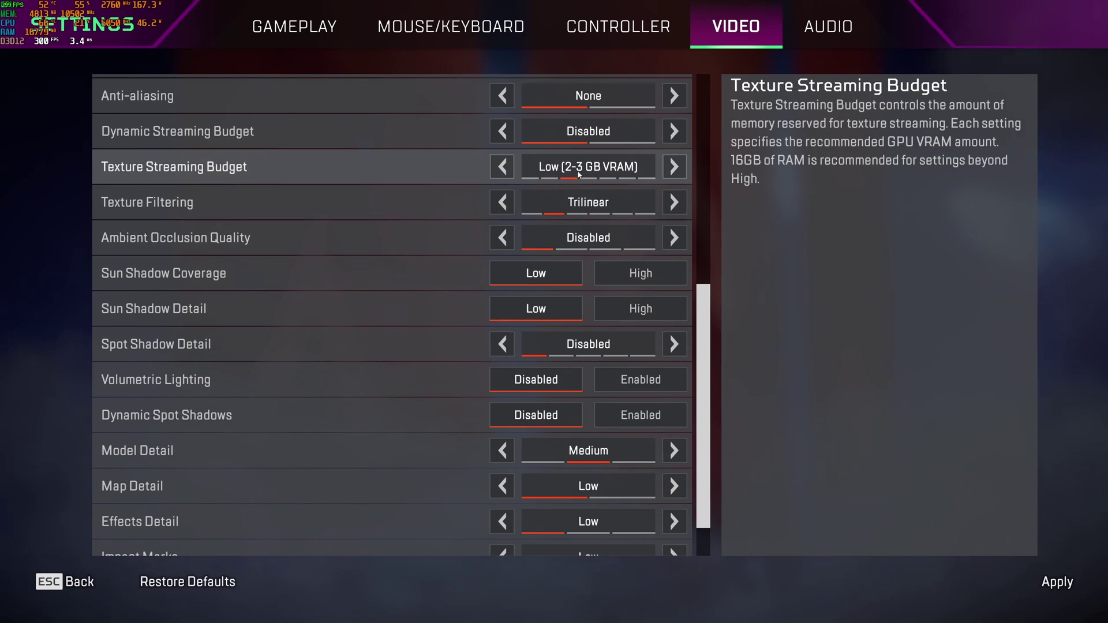
left_click(502, 169)
left_click(502, 168)
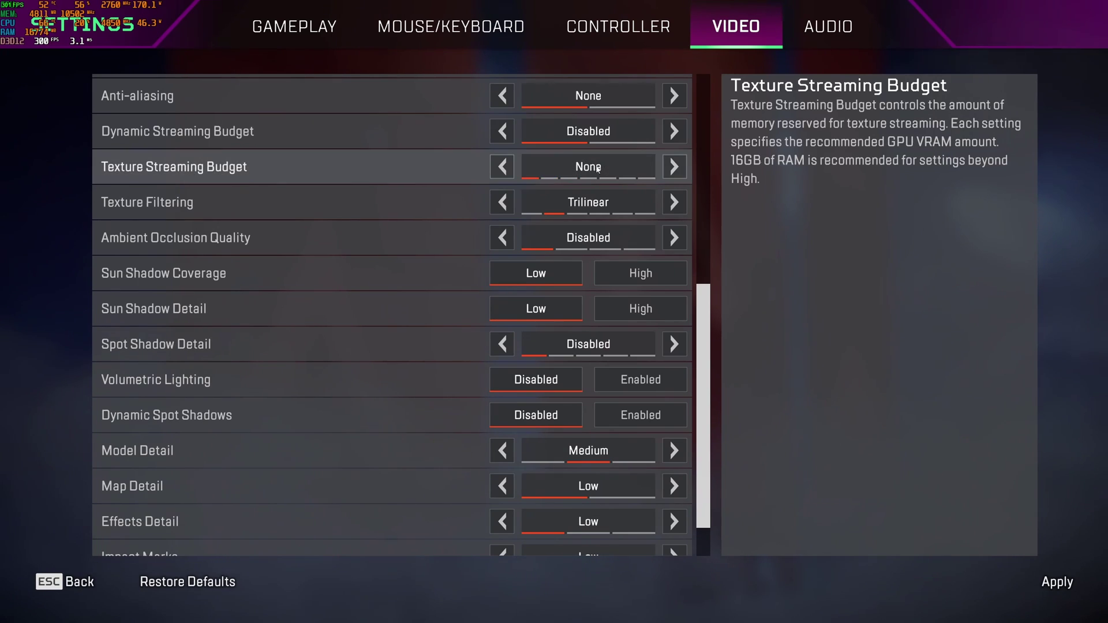
left_click(501, 206)
Set Texture Filtering to Anisotropic 16X and Texture Streaming Budget to Ultra (8GB VRAM)
double_click(674, 202)
left_click(674, 202)
double_click(674, 202)
double_click(674, 169)
left_click(674, 168)
double_click(674, 169)
left_click(674, 168)
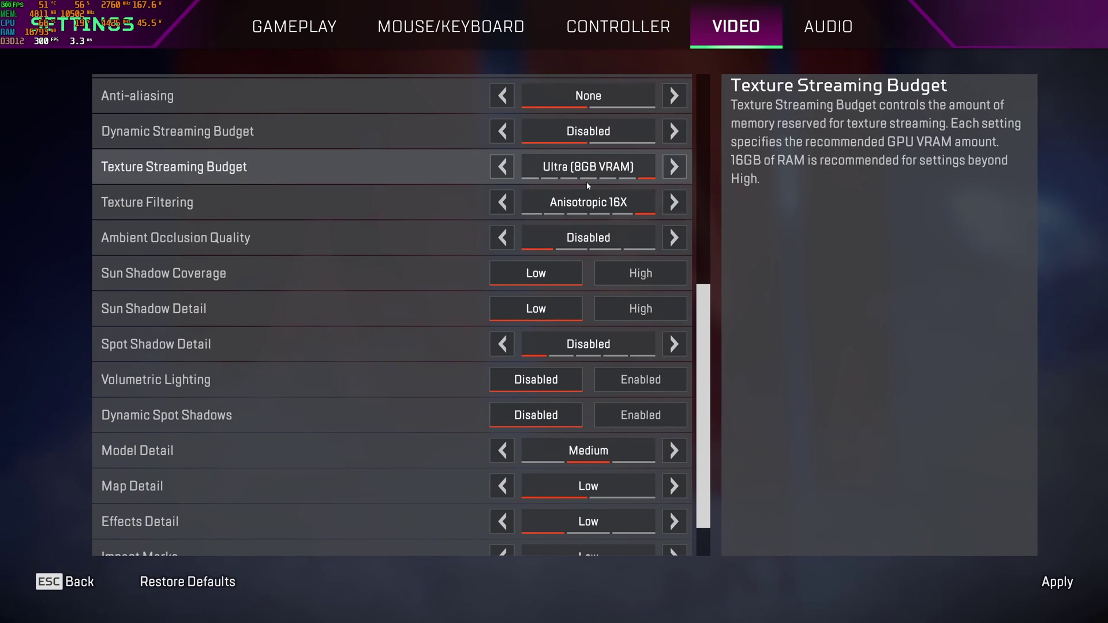
Step Model Detail through its lower and higher options and return it to Medium
scroll(404, 207, "down", 2)
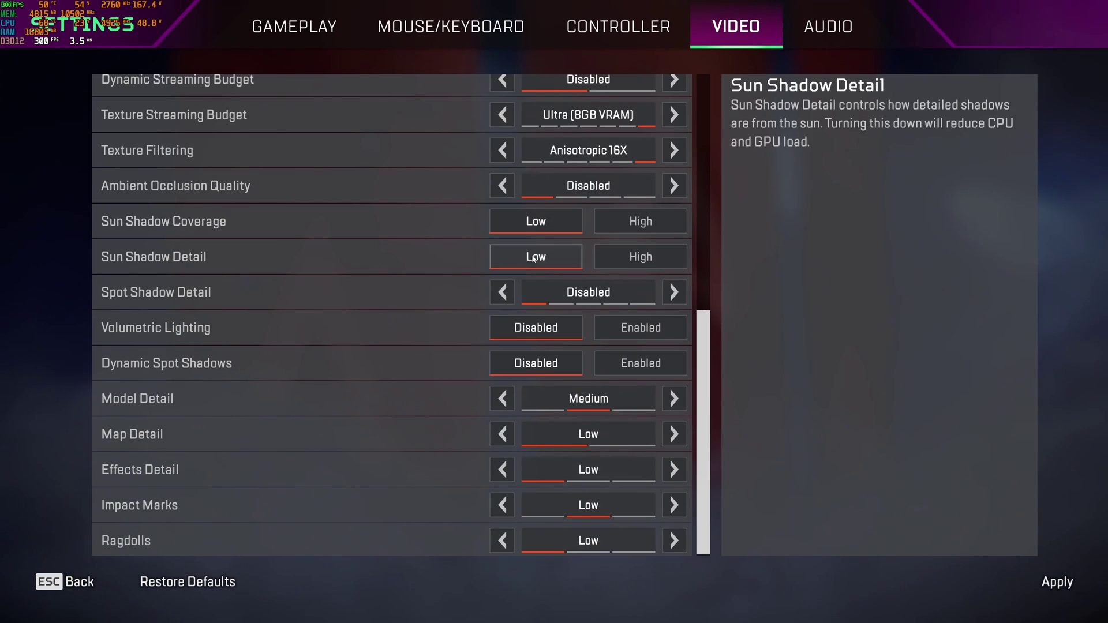
scroll(408, 246, "down", 1)
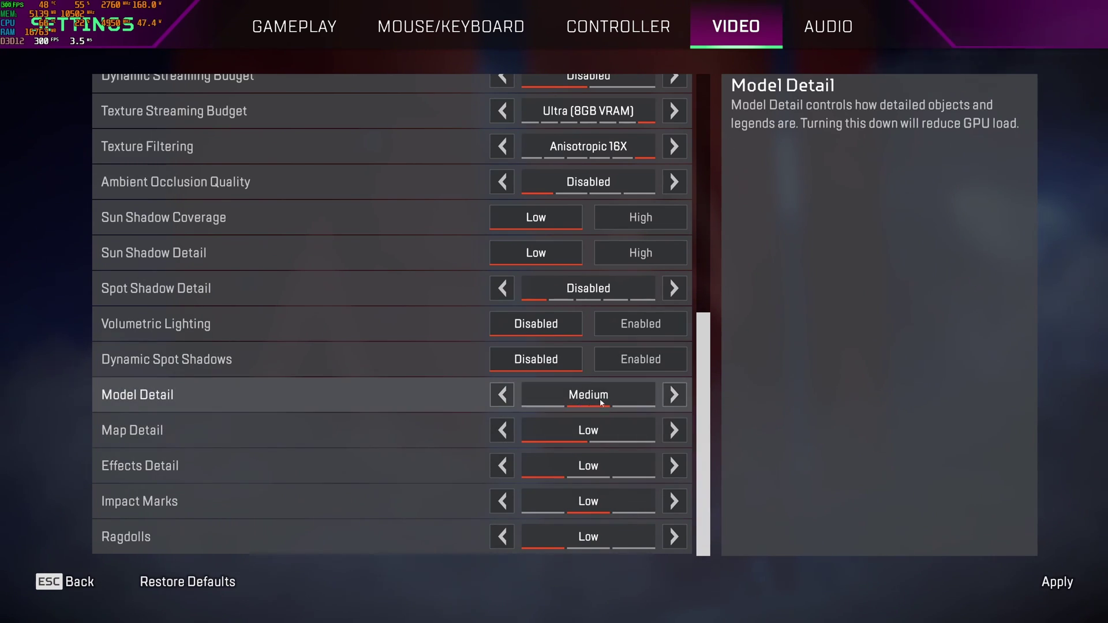
left_click(502, 395)
left_click(674, 395)
left_click(674, 403)
left_click(503, 394)
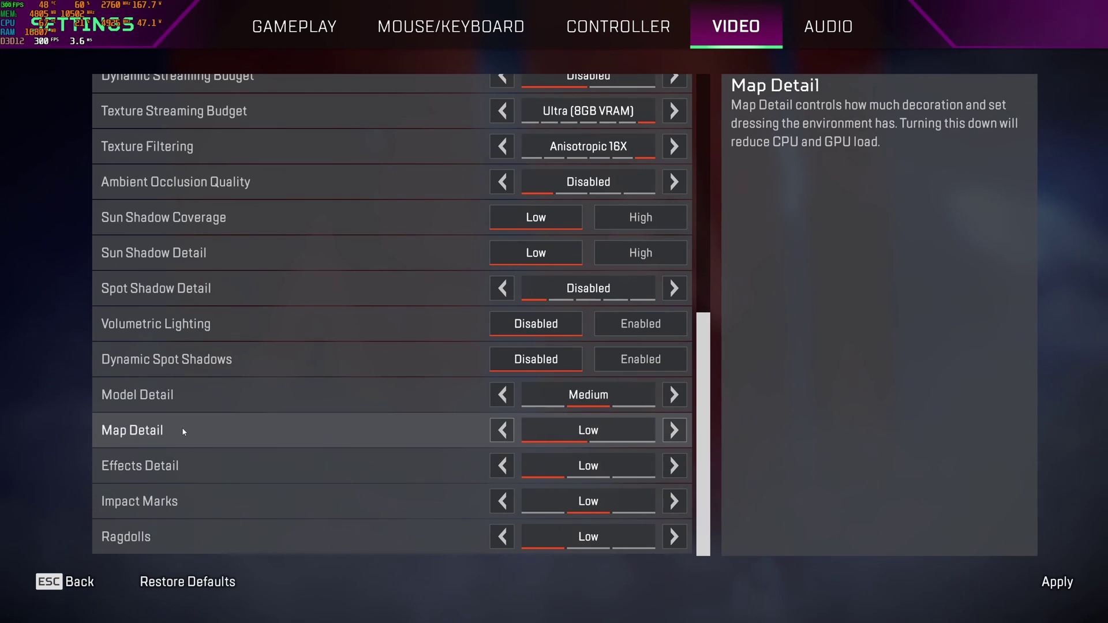
Switch Map Detail to High and back to Low, and try the Impact Marks options, leaving them at Low
left_click(674, 430)
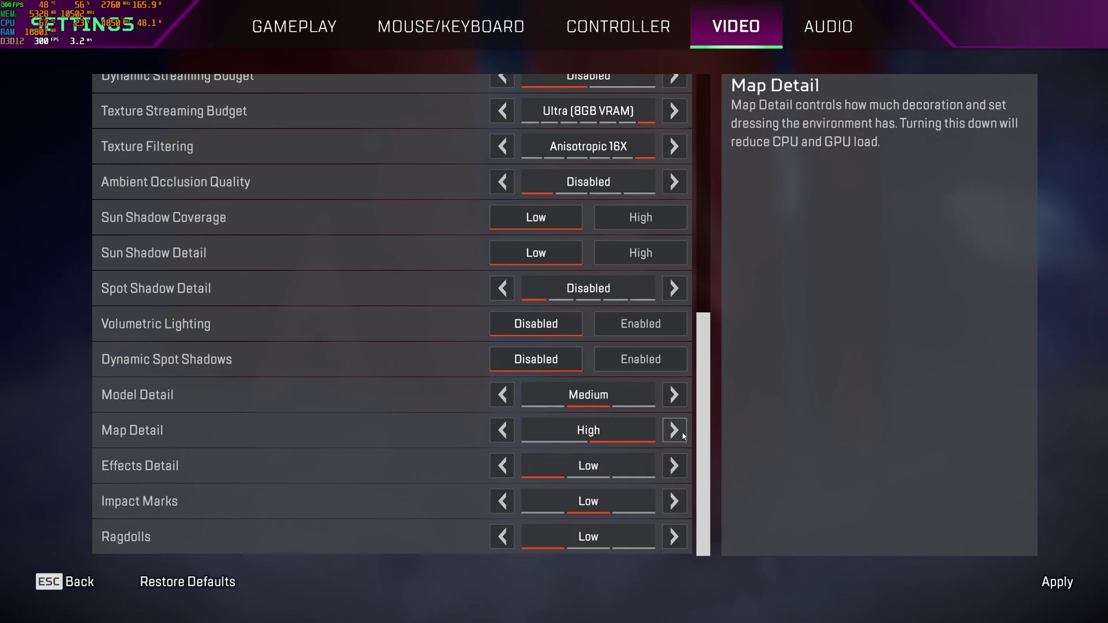
left_click(490, 429)
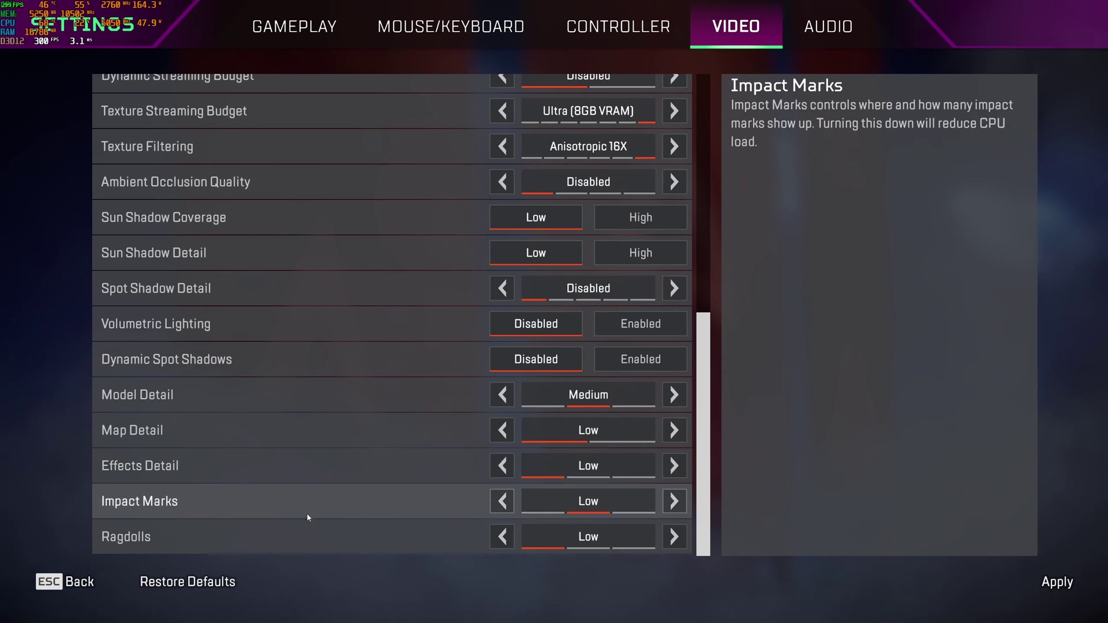
left_click(598, 511)
left_click(676, 502)
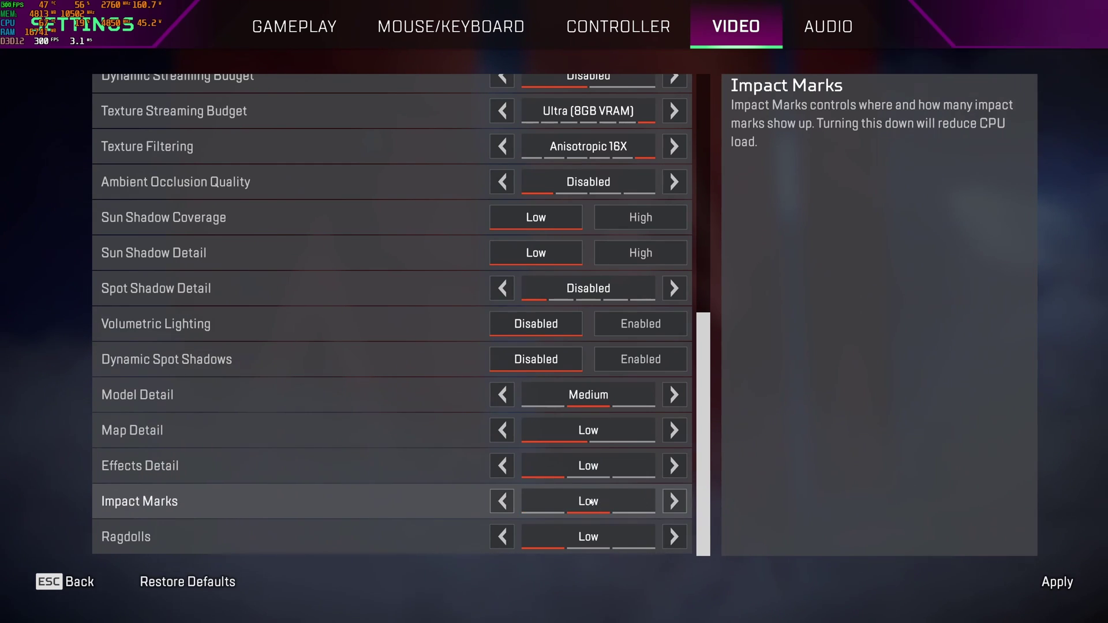